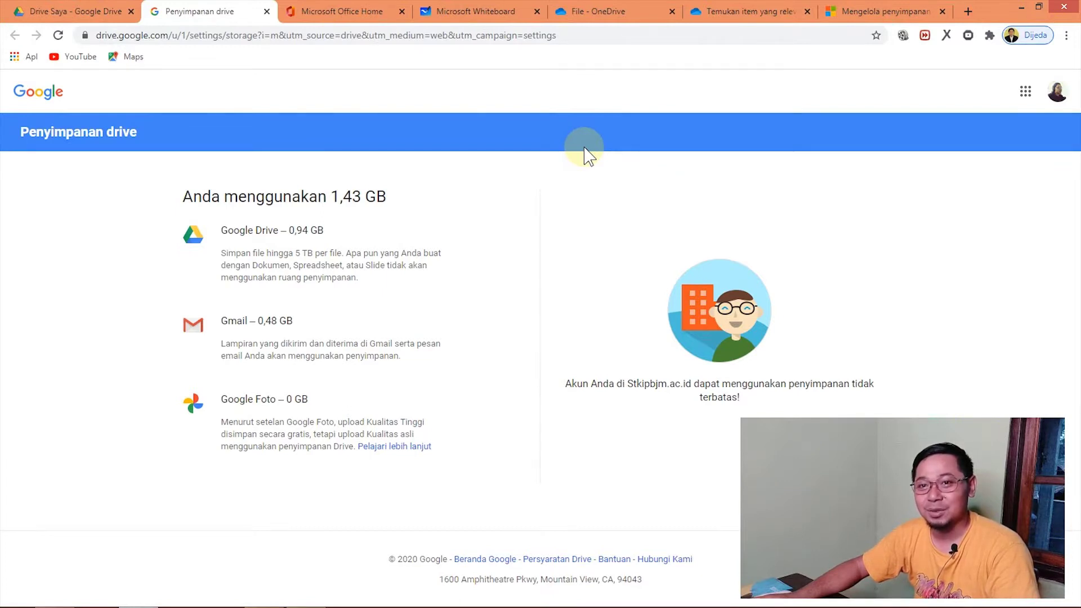
Open portal.office.com in a new Chrome window.
left_click(360, 11)
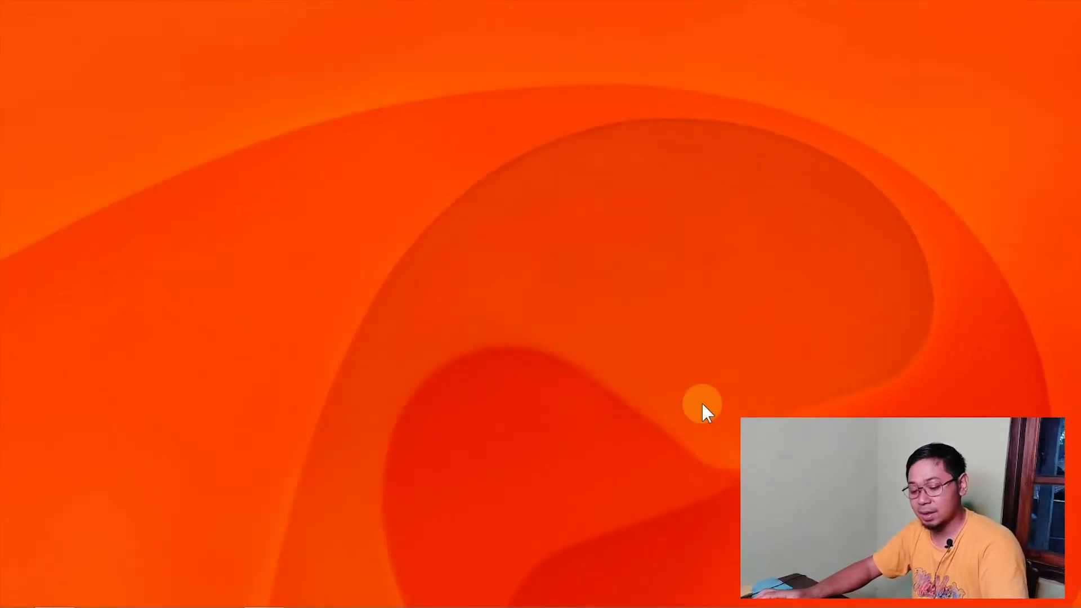
key("super+3")
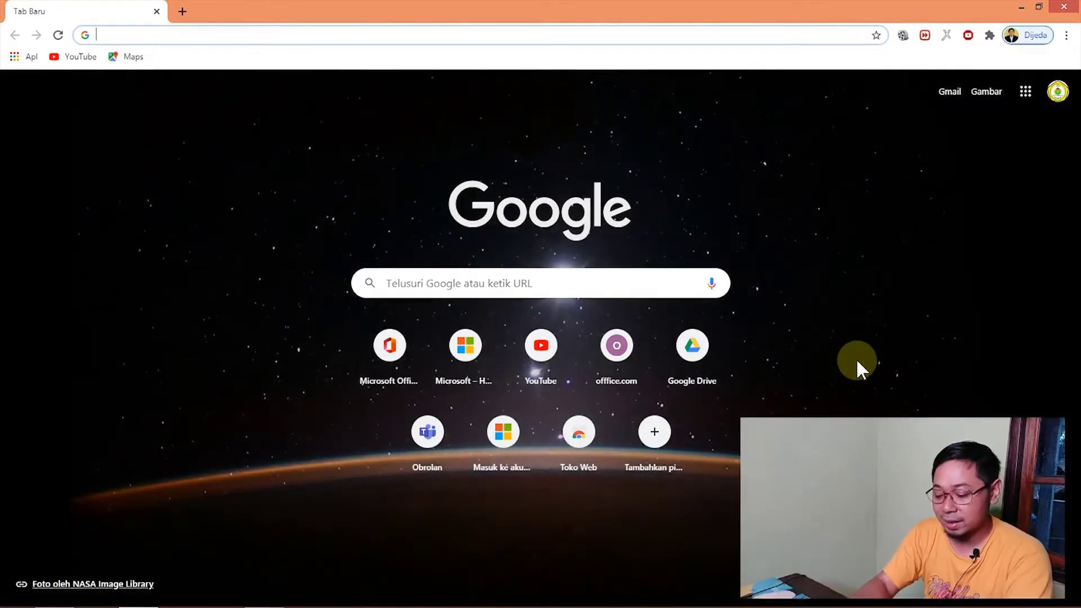
type("portal.office.com")
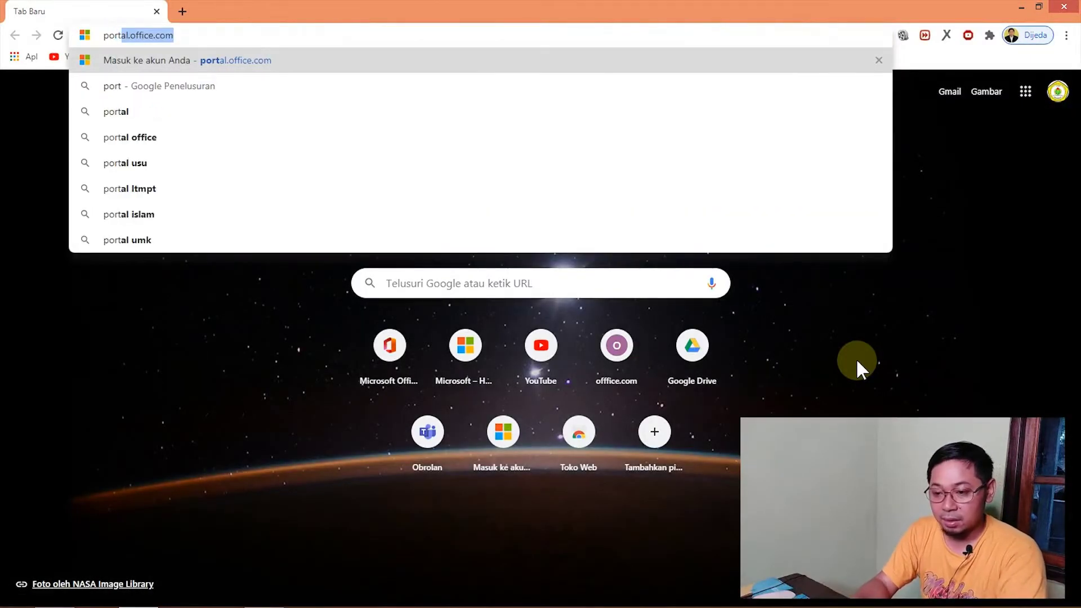
key("Return")
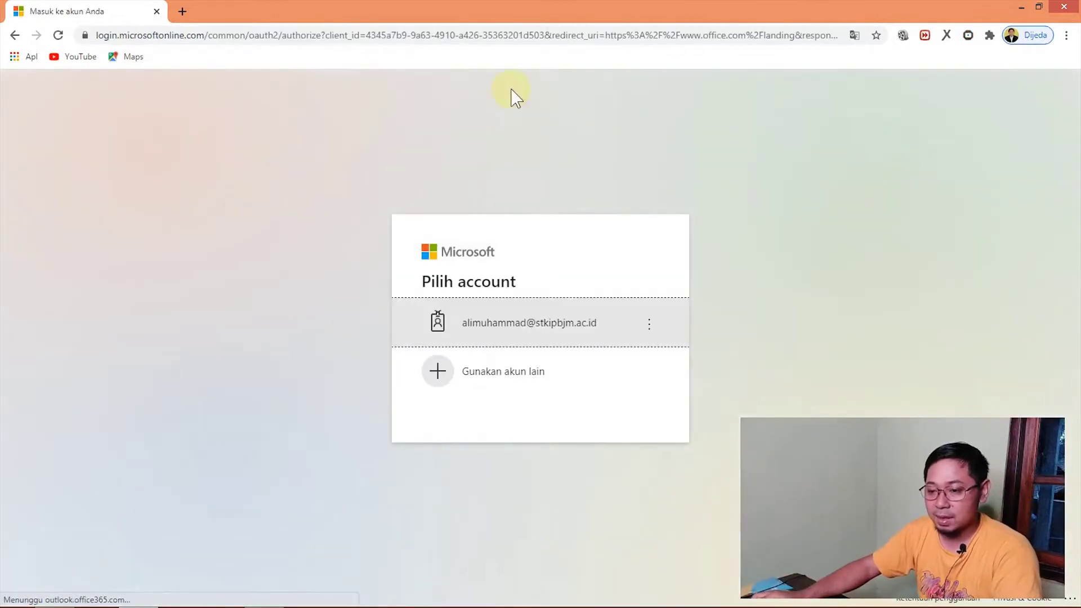
Open the office.com website in a second browser tab.
left_click(182, 12)
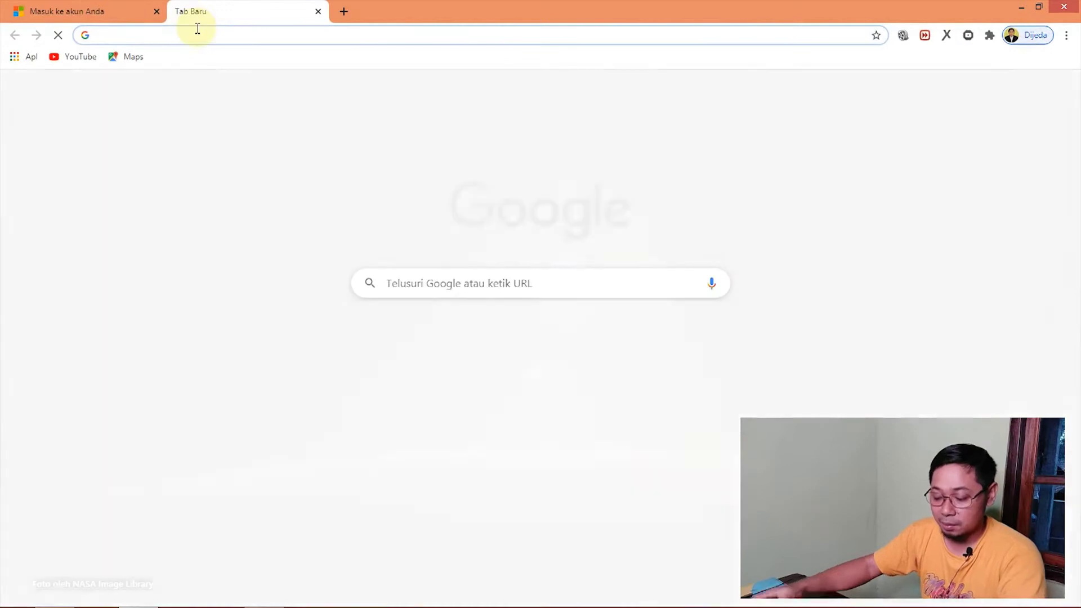
type("off")
key("Return")
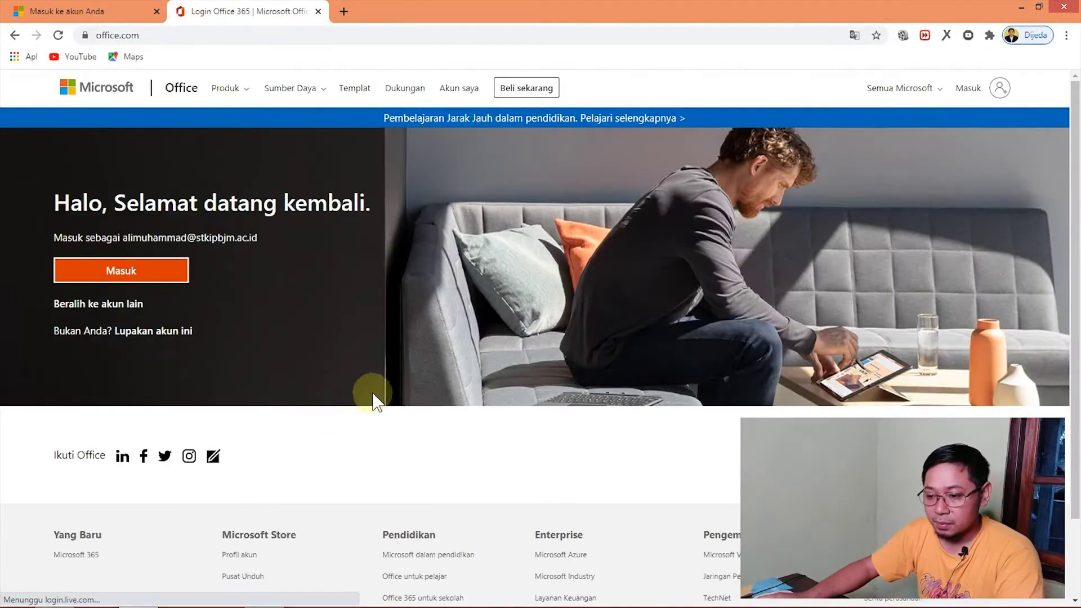
Sign in to Office with the remembered school account and its saved password, choosing to stay signed in without being asked again.
left_click(147, 277)
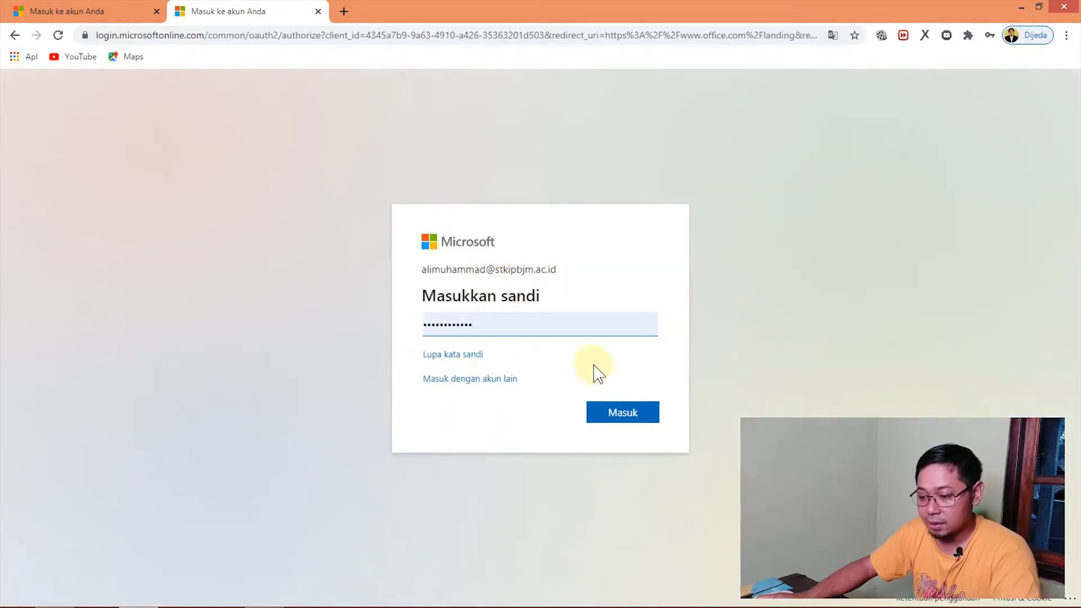
left_click(629, 420)
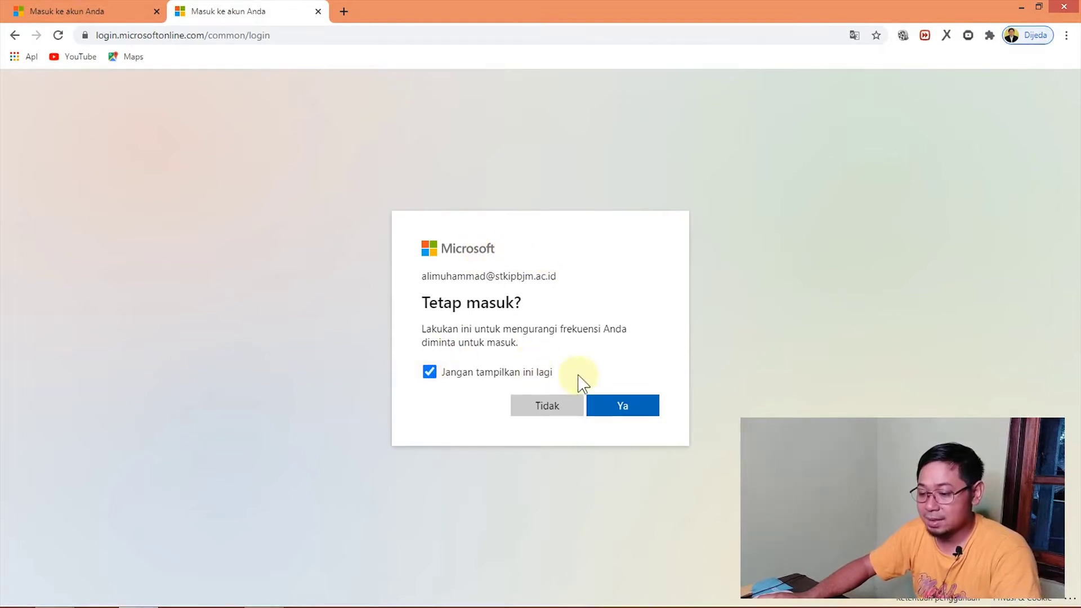
left_click(637, 410)
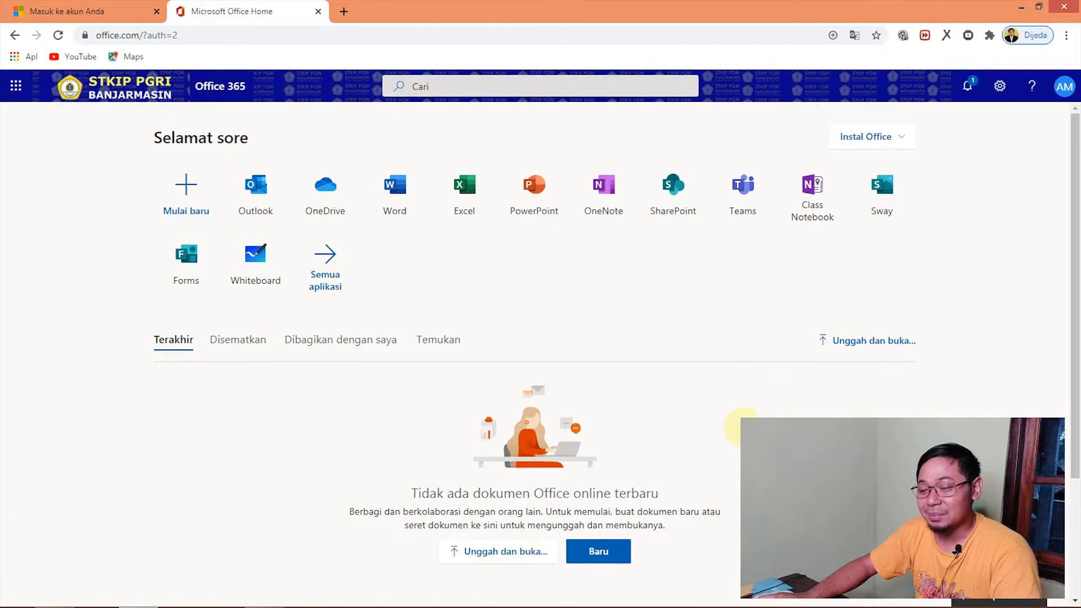
Open the Microsoft Teams web app from Office and start creating a team of the type Kelas.
left_click(749, 200)
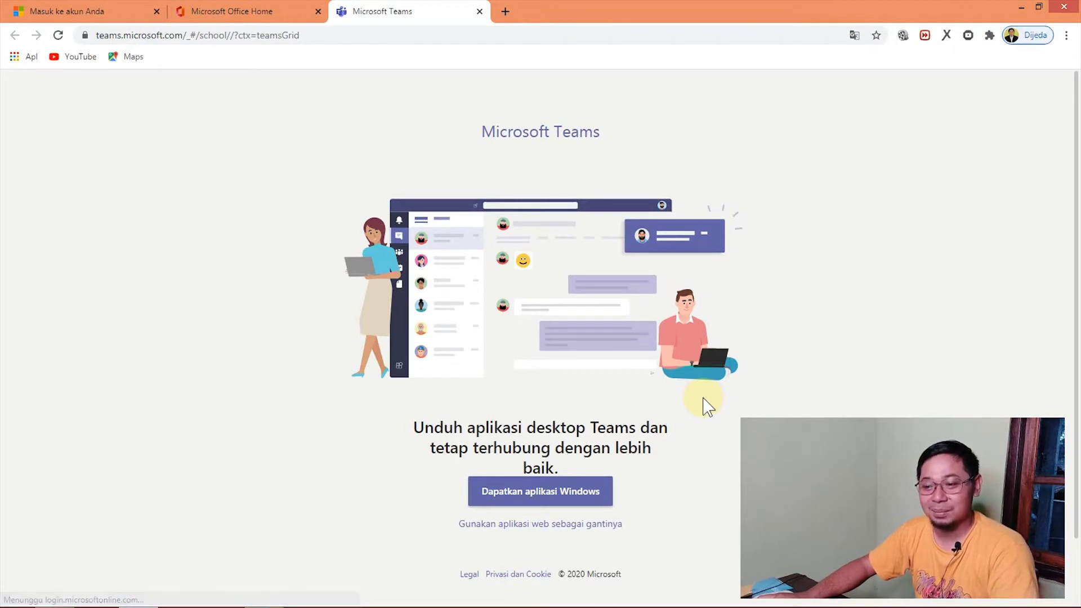
left_click(529, 524)
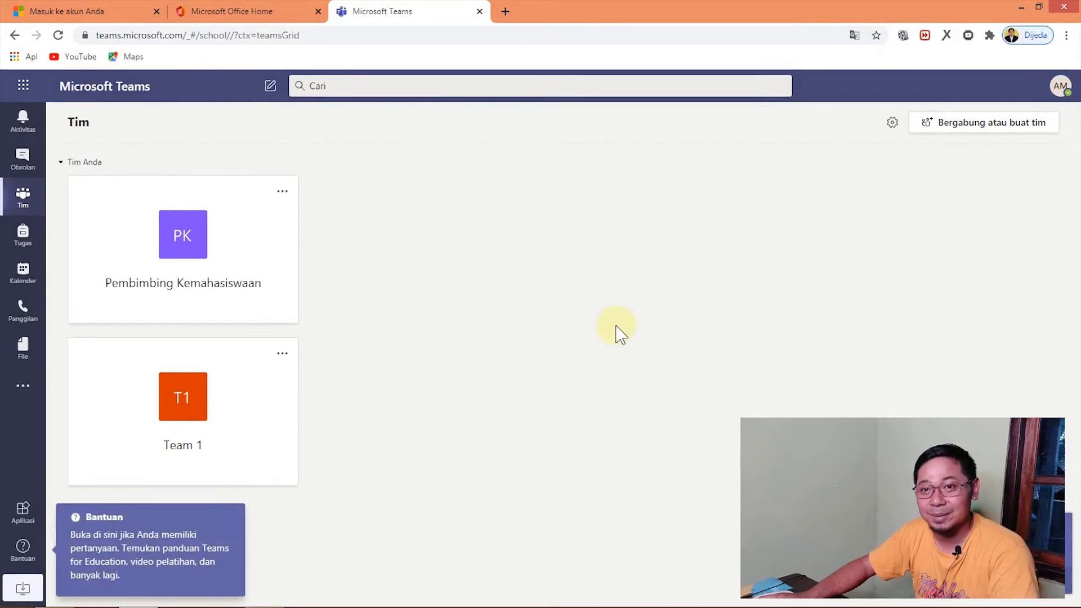
left_click(981, 126)
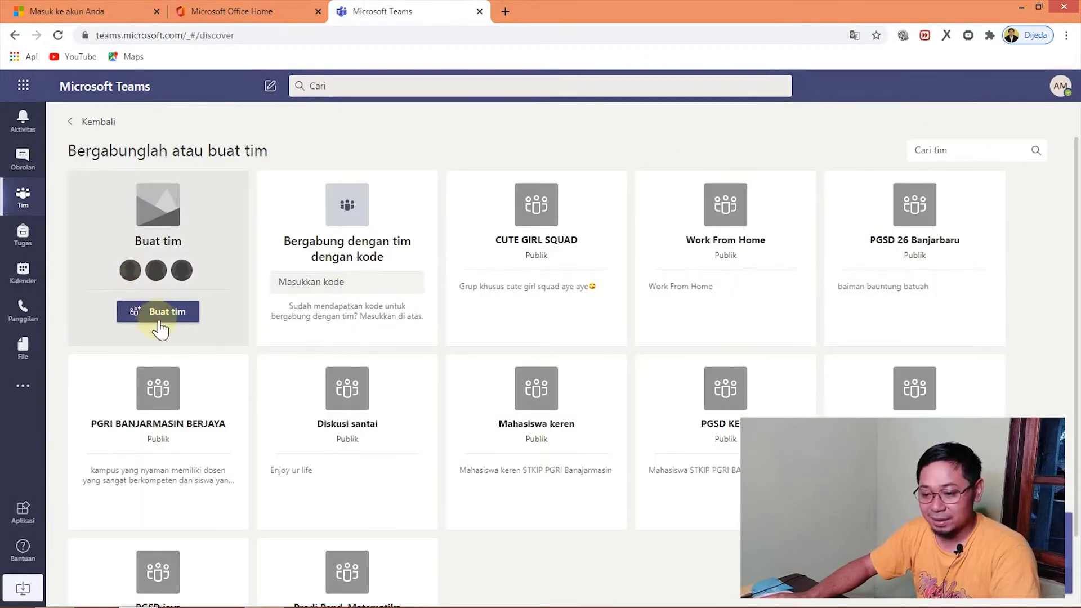
left_click(160, 319)
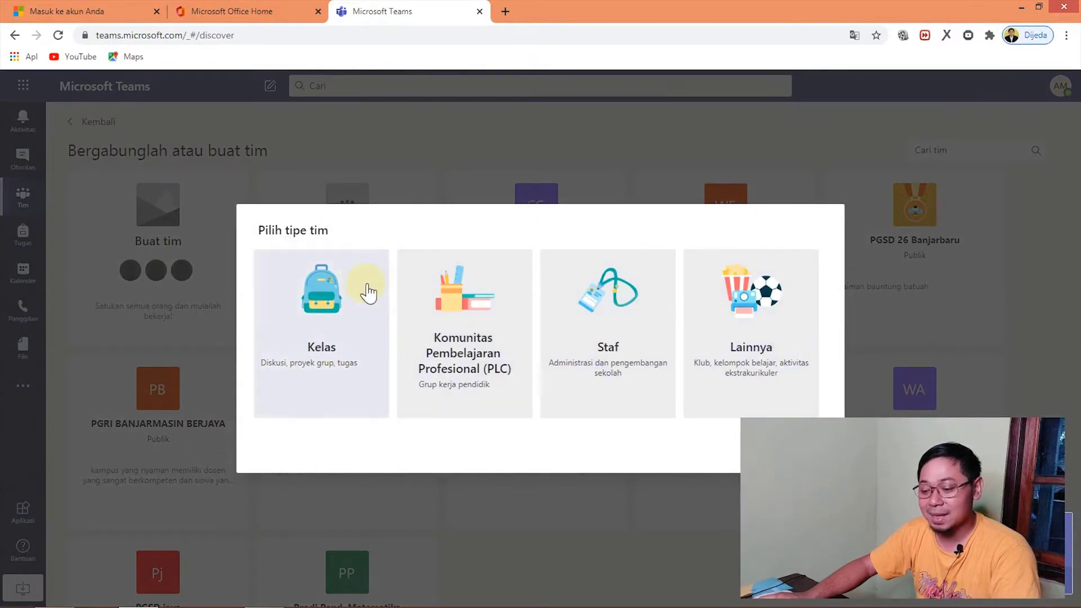
left_click(331, 318)
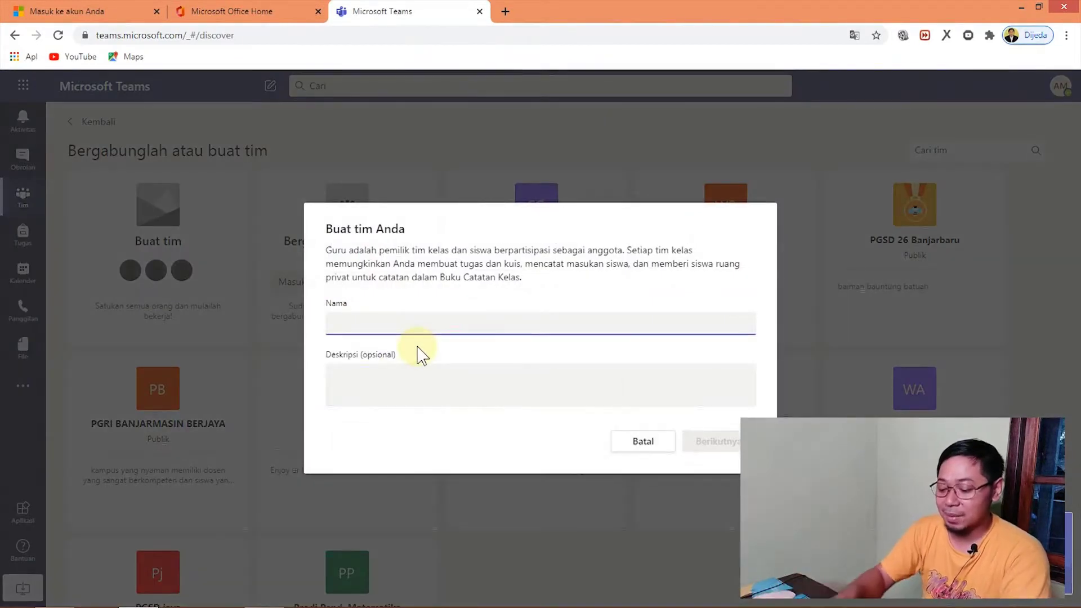
Name the team "Bimbingan Skripsi 2020", describe it as "Ini adalah group diskusi dan bimbingan skripsi", and finish without adding people.
type("Bimbingan Sk")
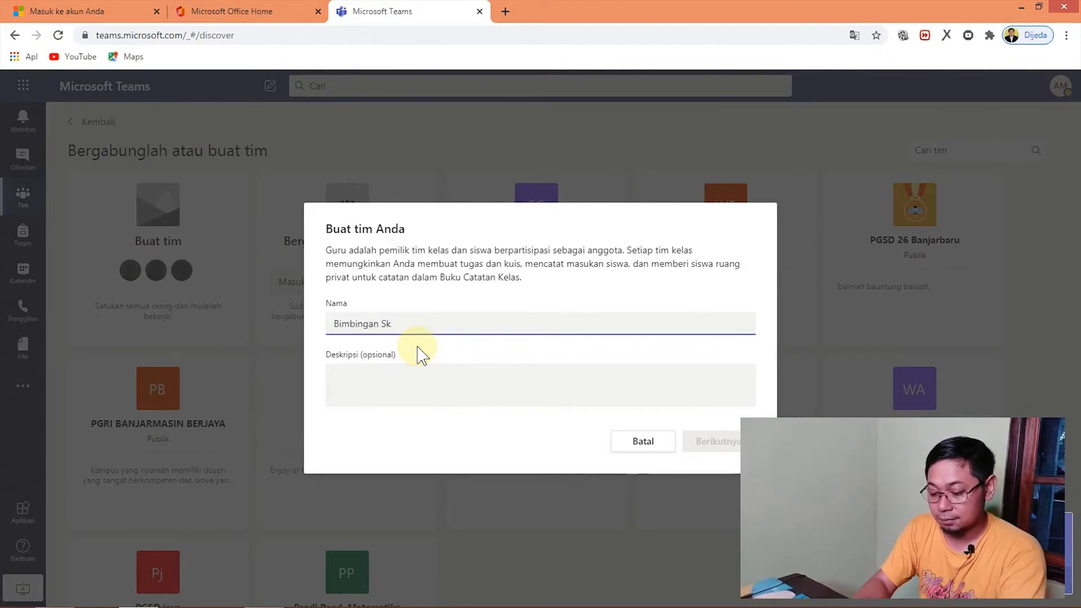
type("ripsi 2020")
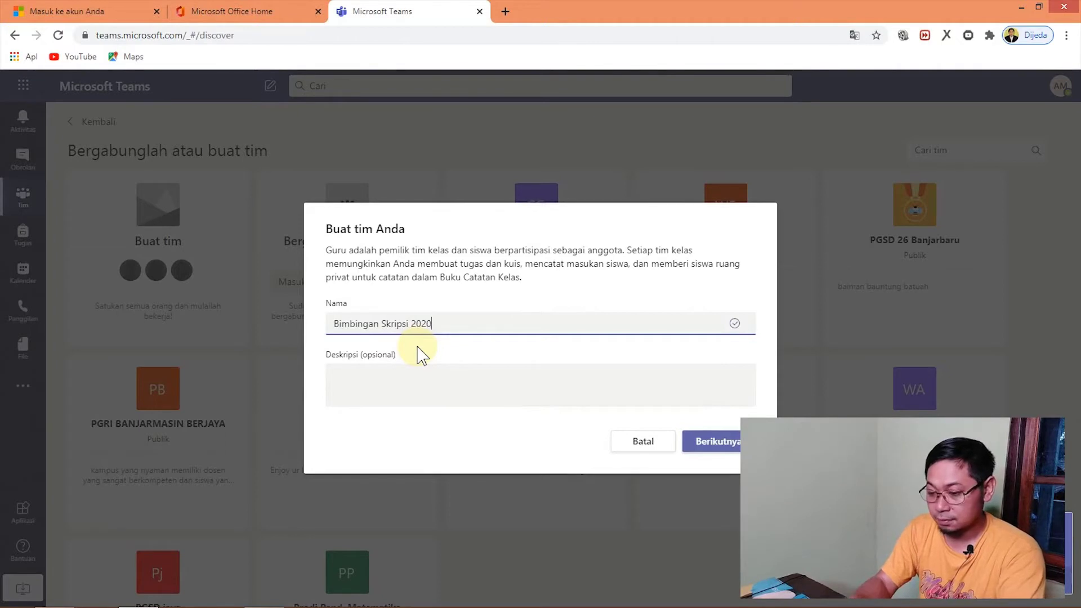
left_click(409, 394)
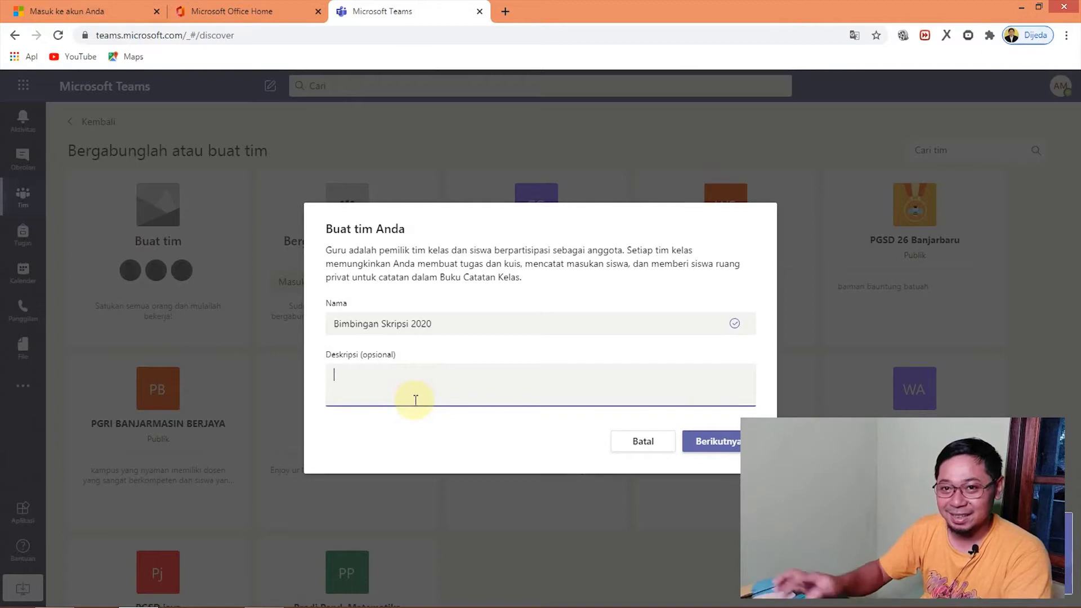
type("Ini adalah group diskusi dan bimbingan skripsi")
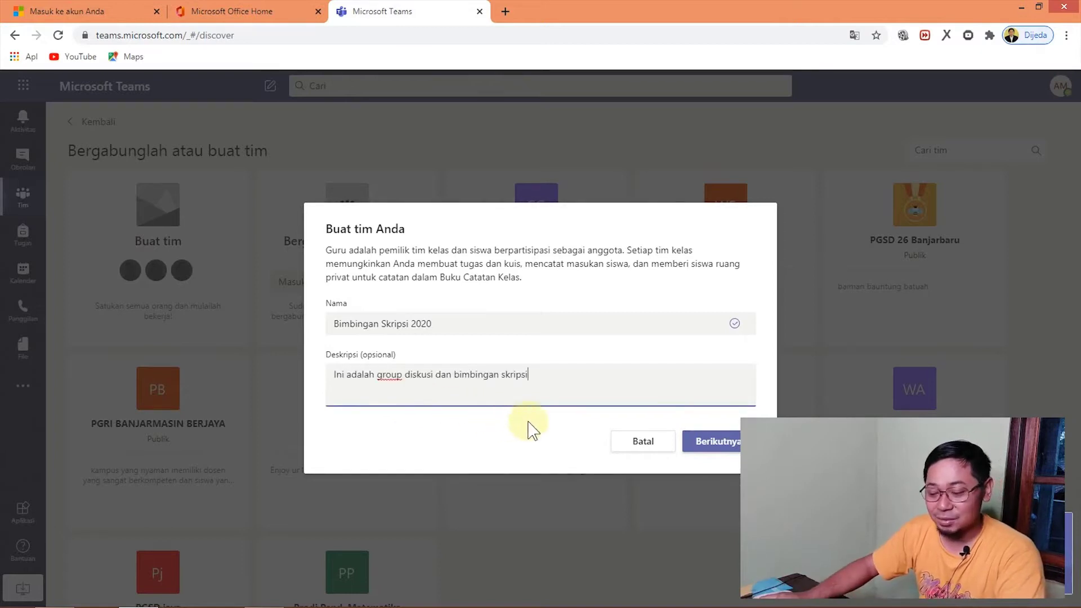
left_click(725, 449)
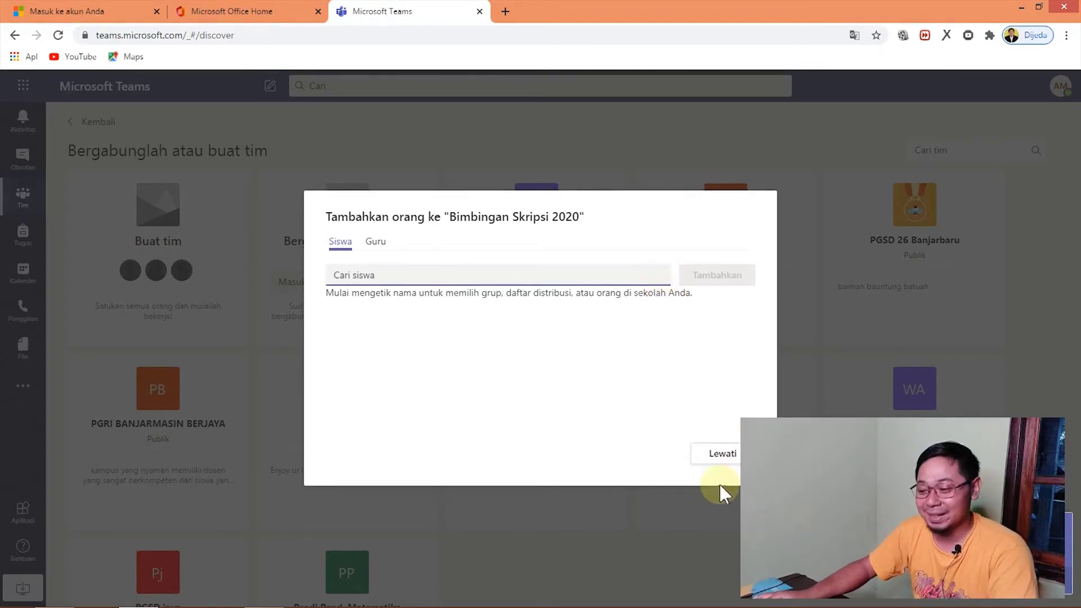
left_click(722, 456)
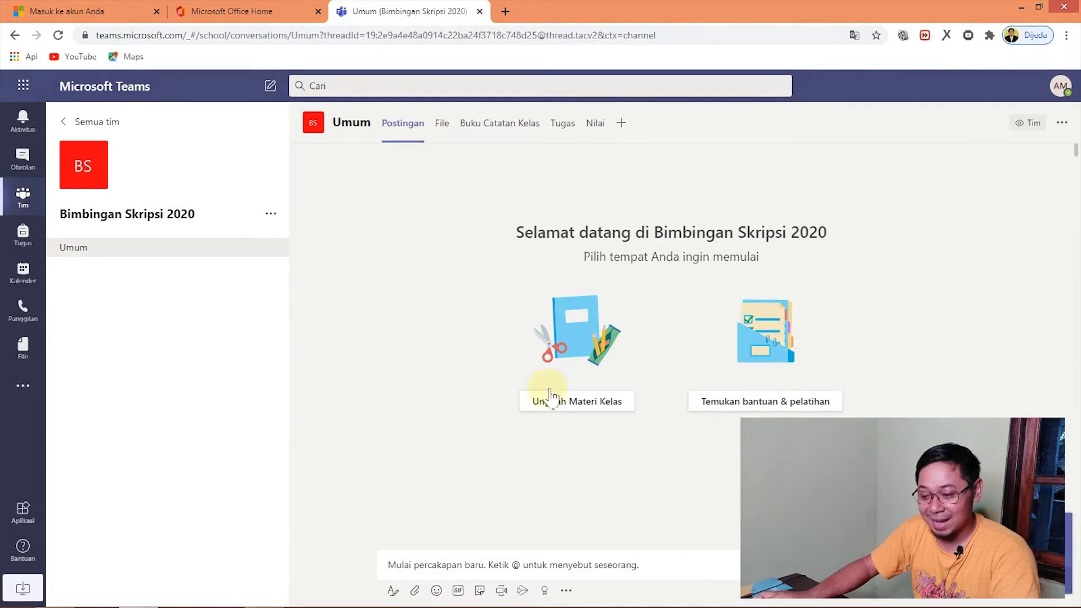
Post the message "hallooooo" in the Umum channel of Bimbingan Skripsi 2020.
left_click(419, 565)
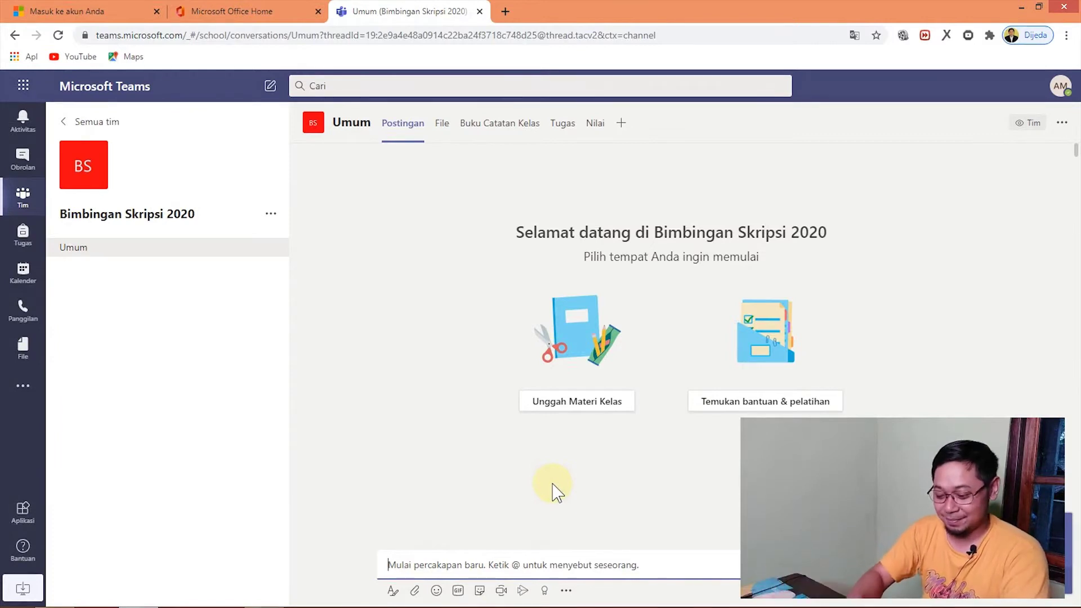
type("halloo")
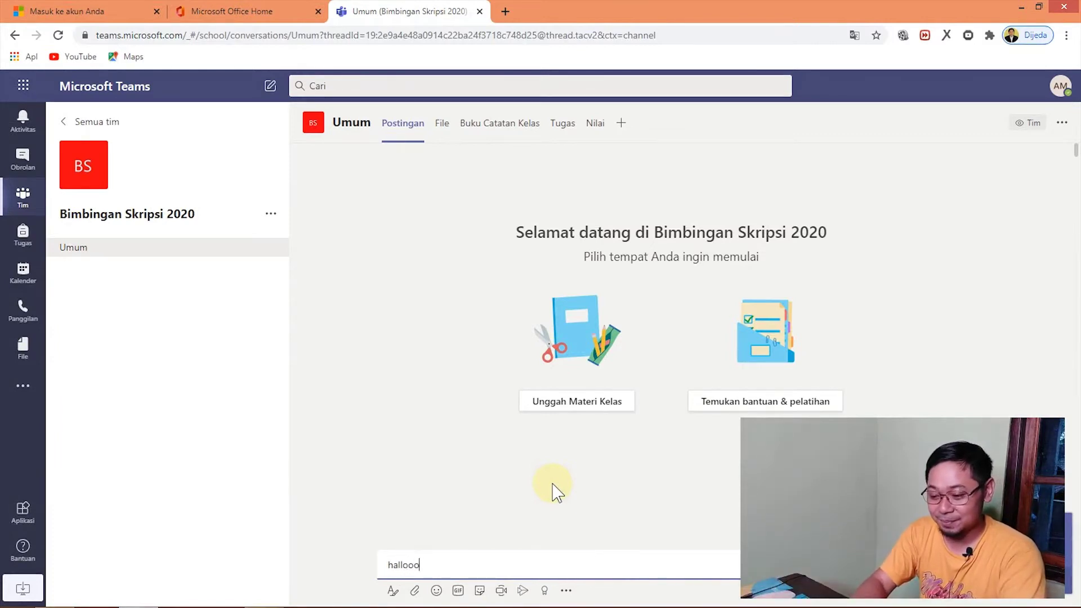
type("oo")
key("Return")
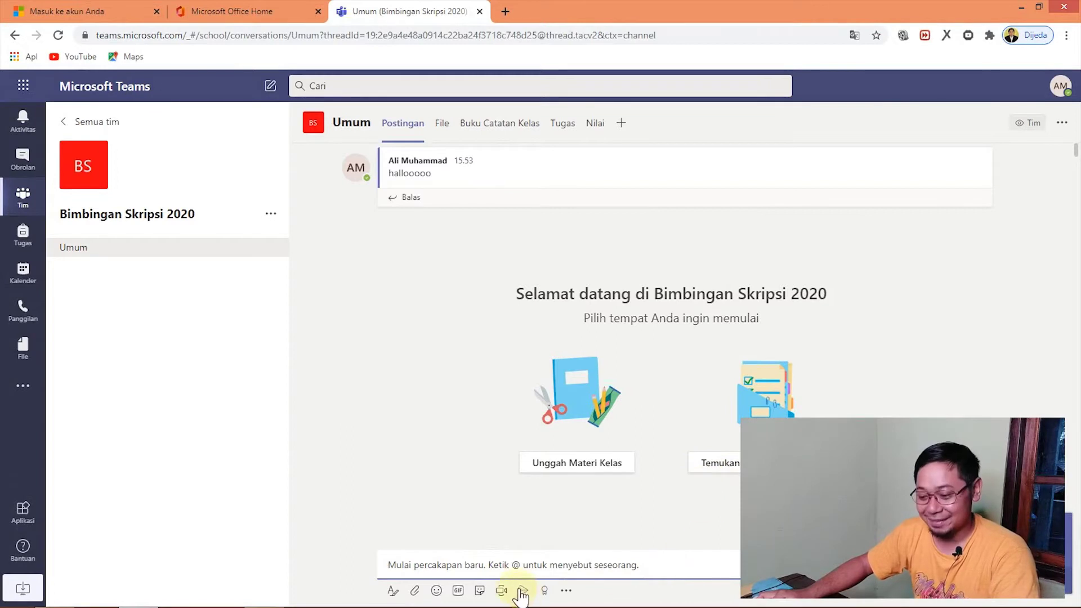
Create a Word document named "Jadwal Bimbingan" among the Umum channel's files.
left_click(501, 590)
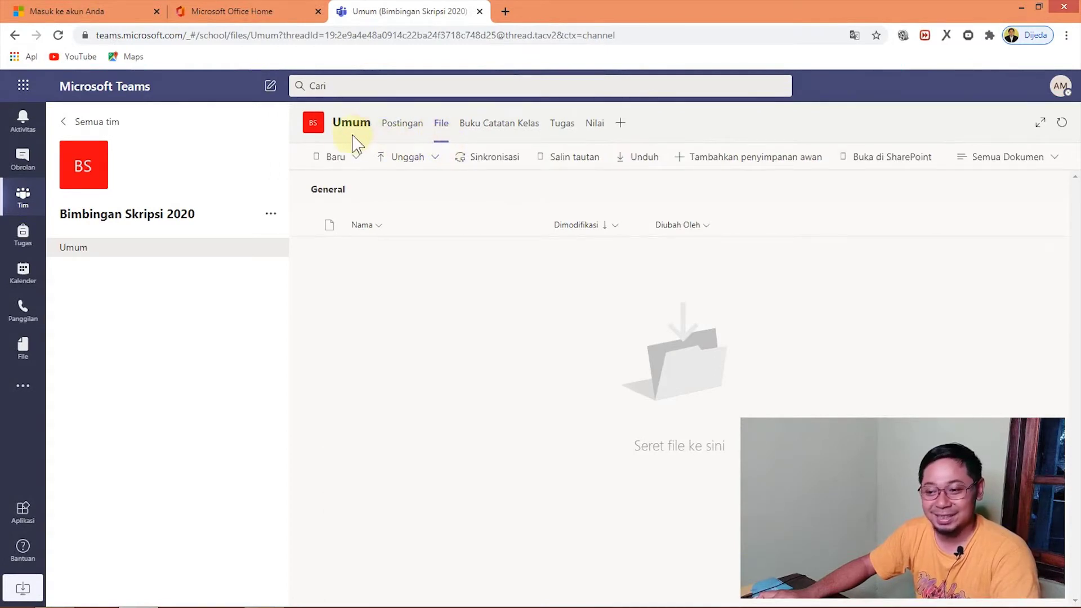
left_click(335, 161)
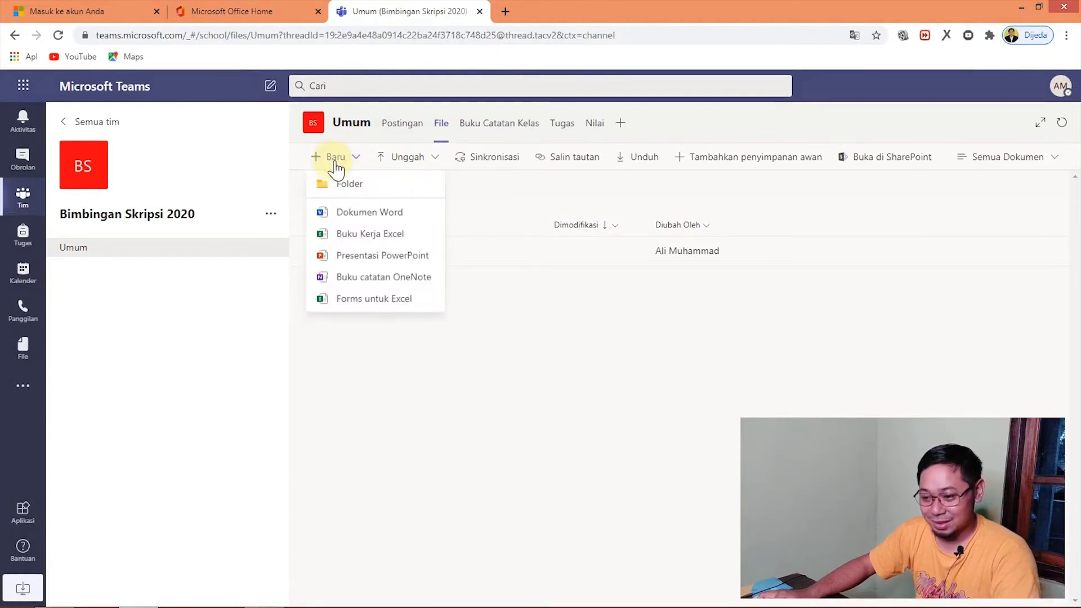
left_click(354, 215)
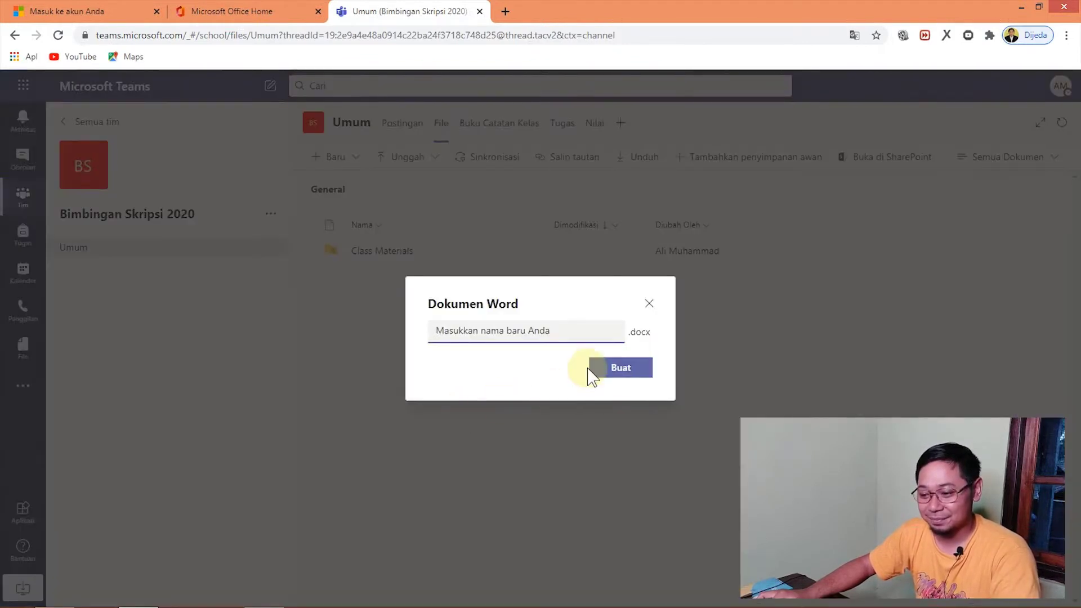
type("Jadwal Bimbingan")
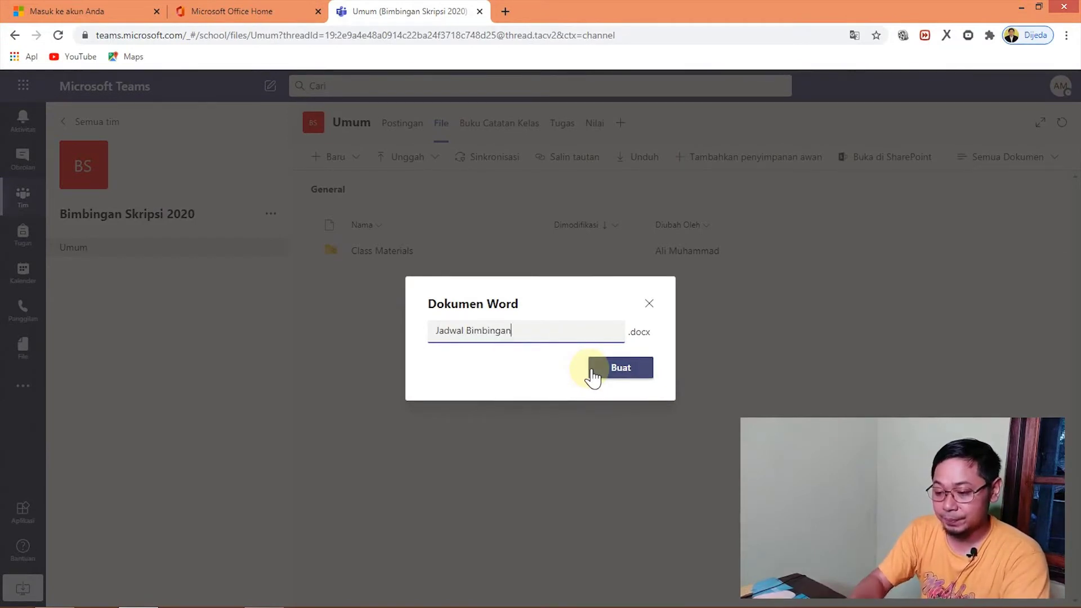
left_click(634, 375)
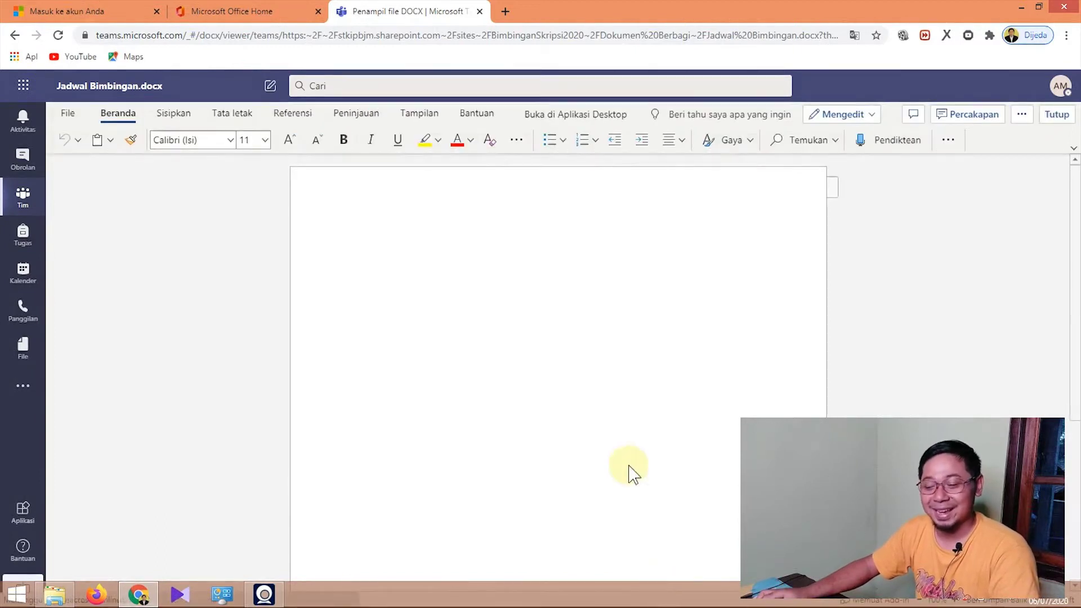
Write the title "Jadwal Bimbingan Bulan Juli" in the document and centre it.
type("Jadwal")
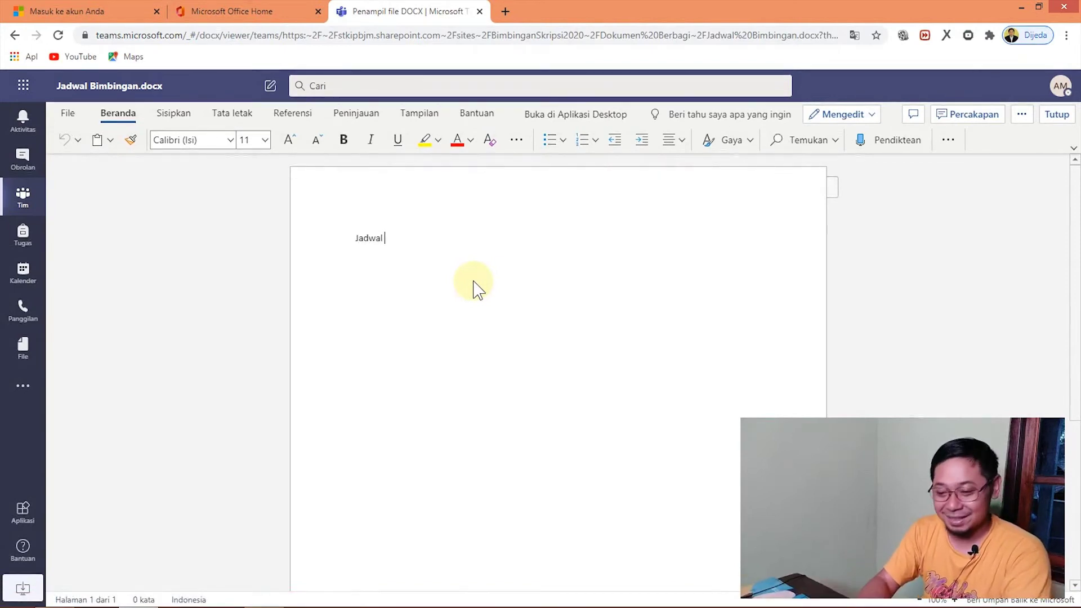
type(" Bimbi")
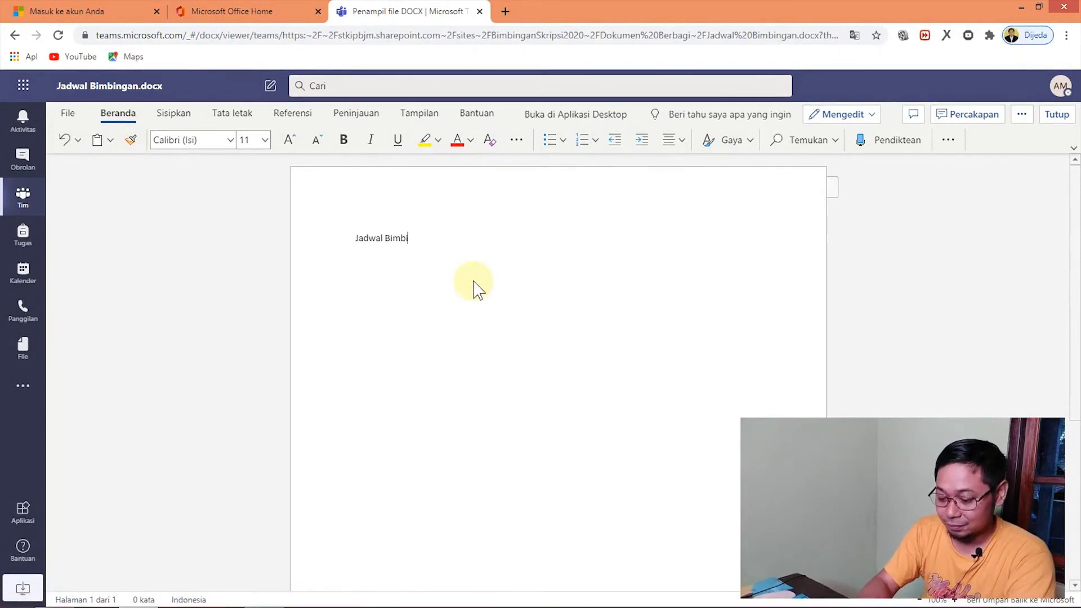
type("ngan Bulan Juli")
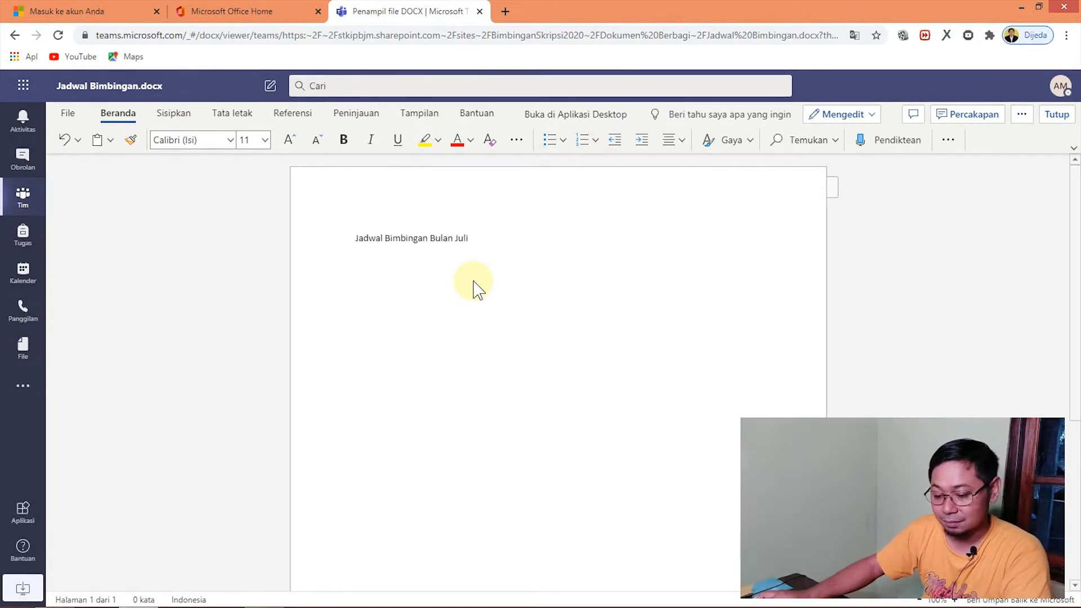
key("ctrl+a")
key("ctrl+e")
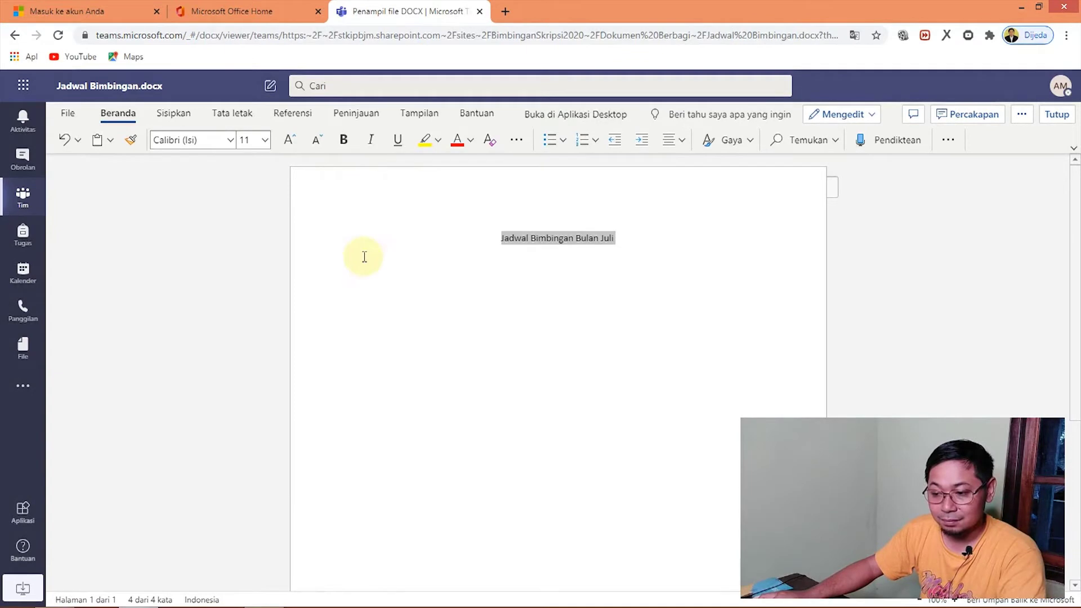
Insert a table with four columns and three rows below the title.
left_click(647, 315)
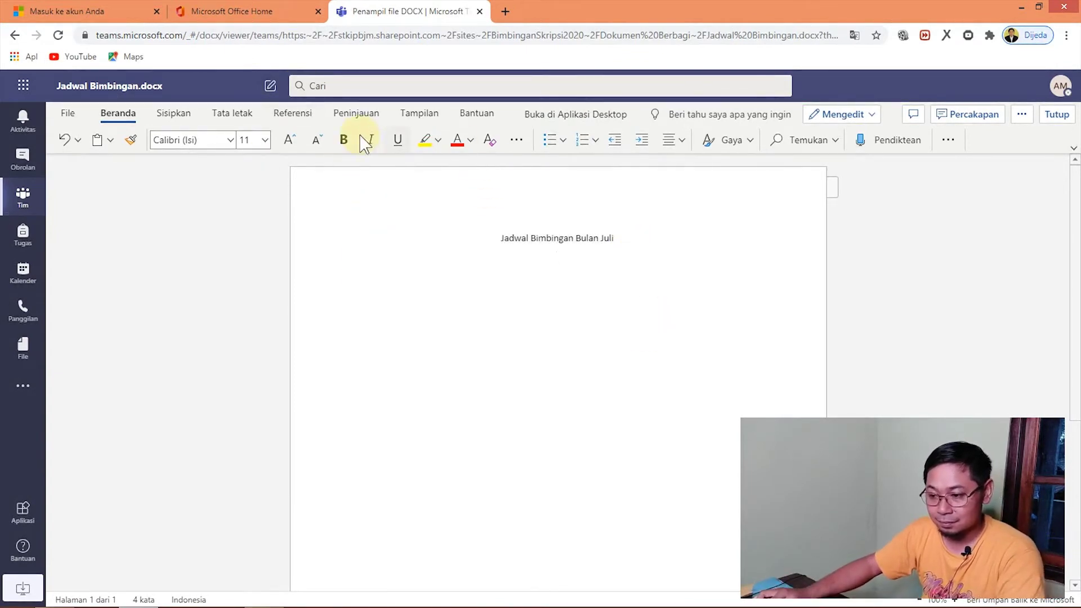
left_click(173, 114)
left_click(194, 142)
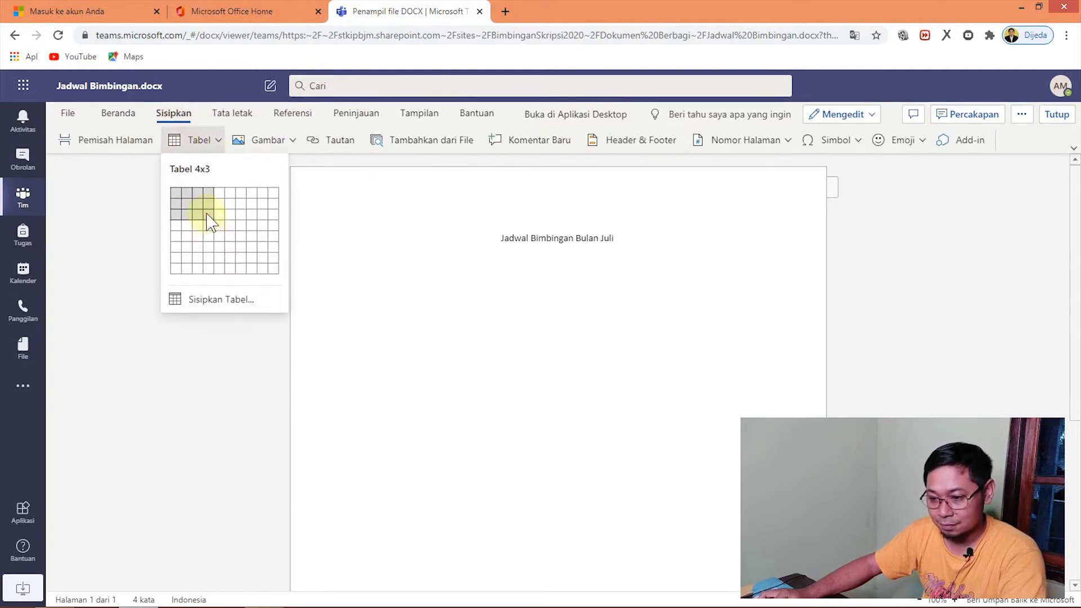
left_click(207, 214)
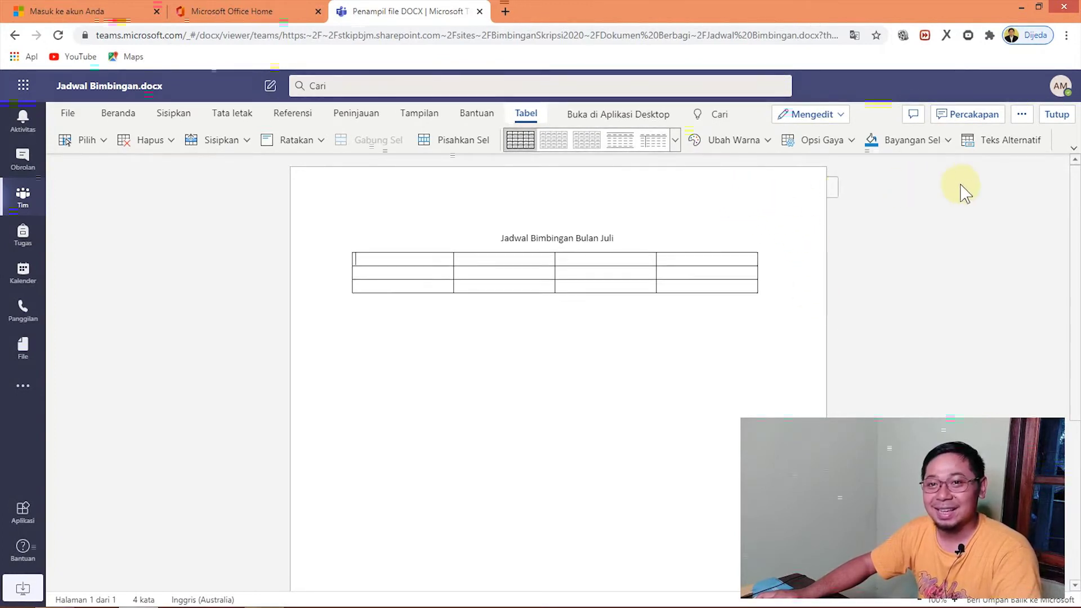
Close the Word document and look at the file types that can be created in the channel's files.
left_click(1058, 115)
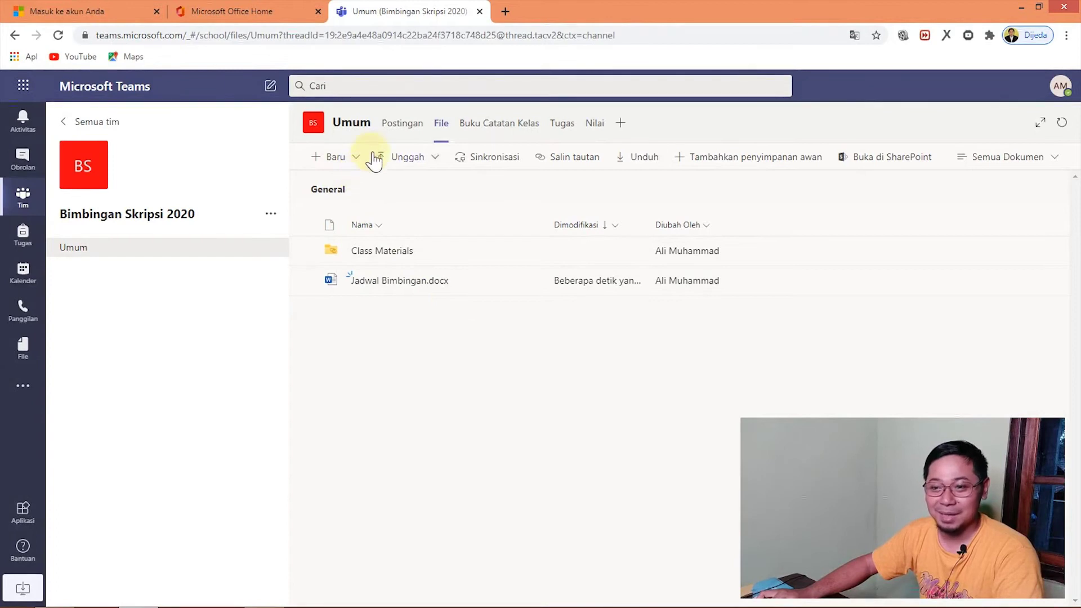
left_click(357, 159)
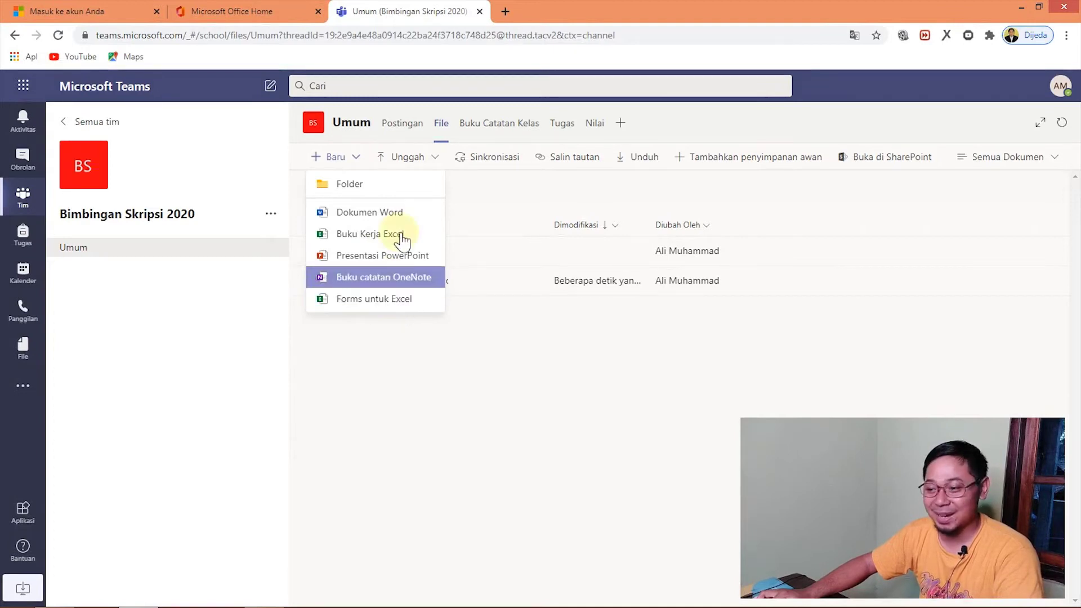
left_click(442, 172)
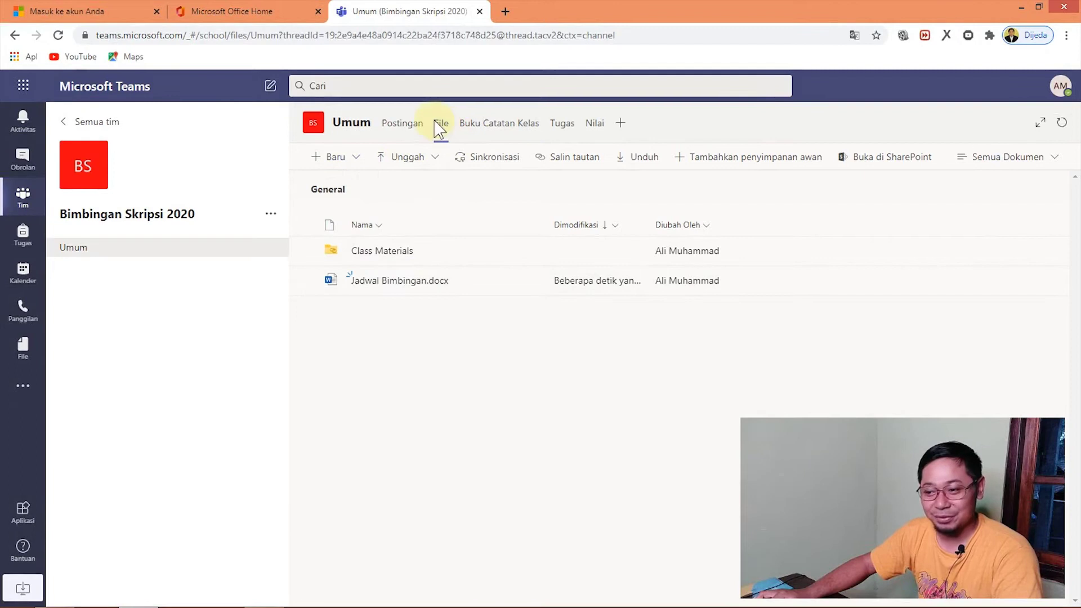
Set up a blank OneNote class notebook for the Umum channel.
left_click(474, 129)
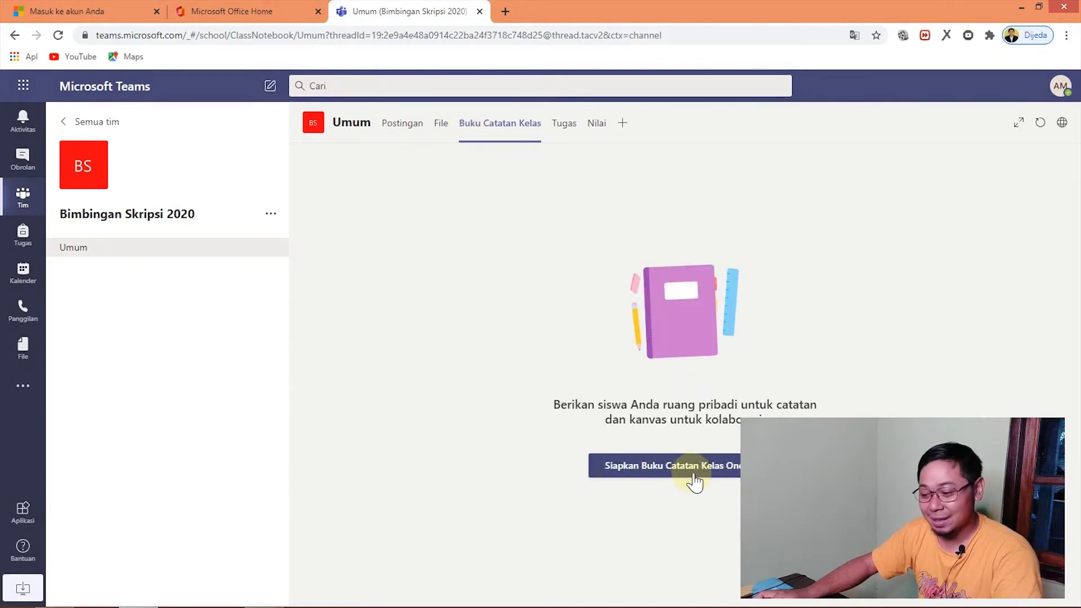
left_click(695, 479)
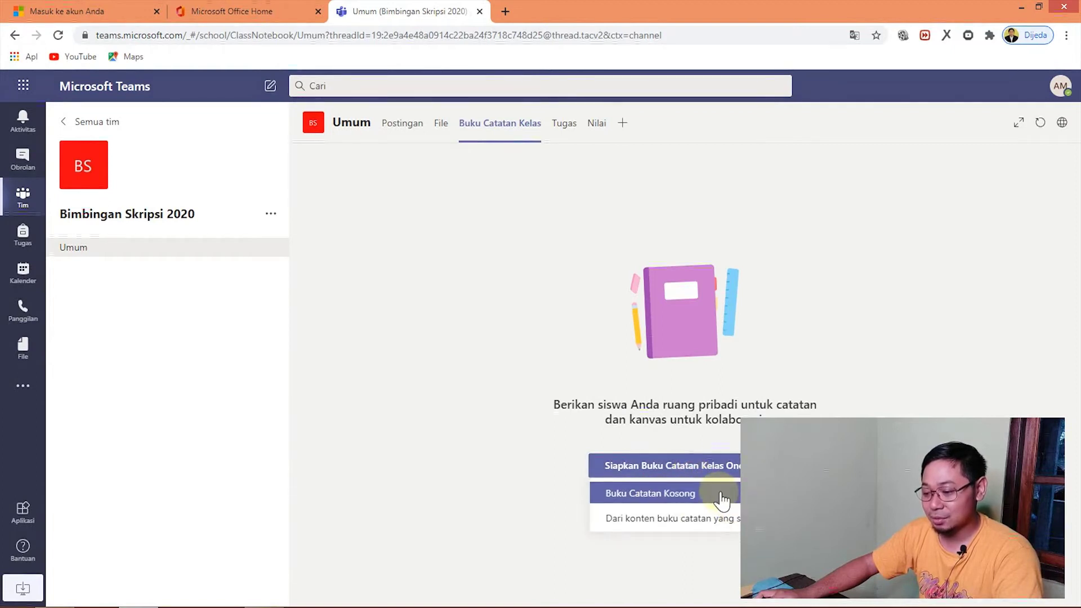
left_click(704, 495)
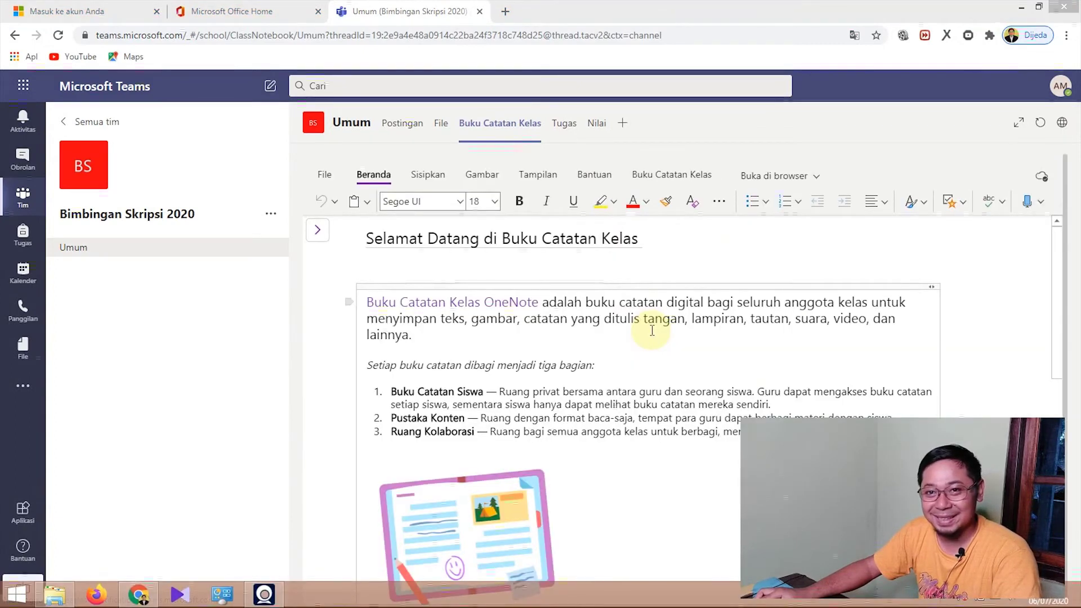
Open the class notebook in the browser and view its FAQ page.
left_click(774, 175)
left_click(782, 204)
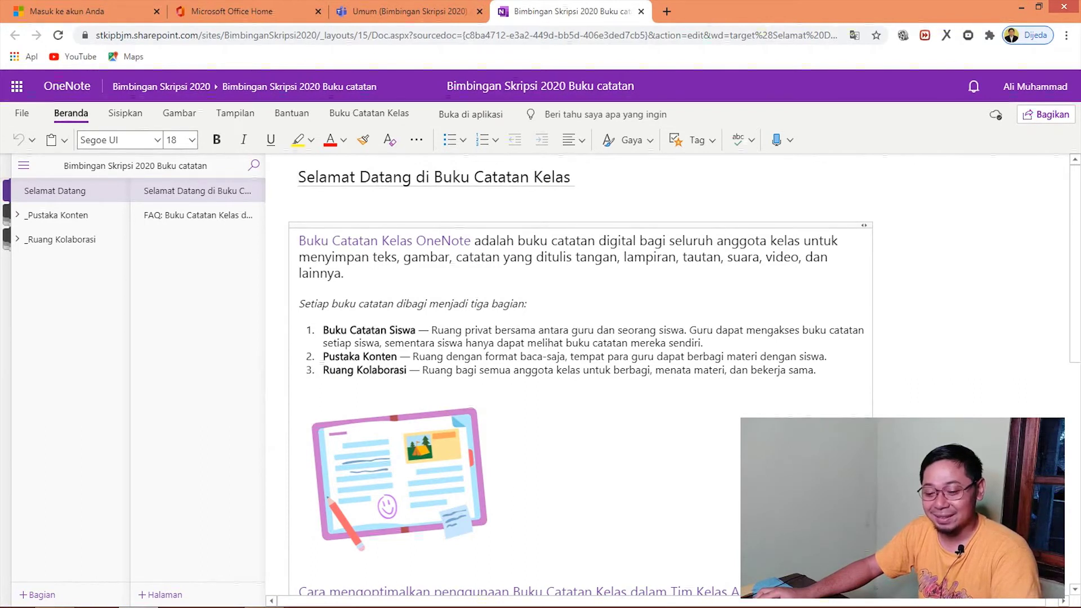
key("ctrl+Page_Down")
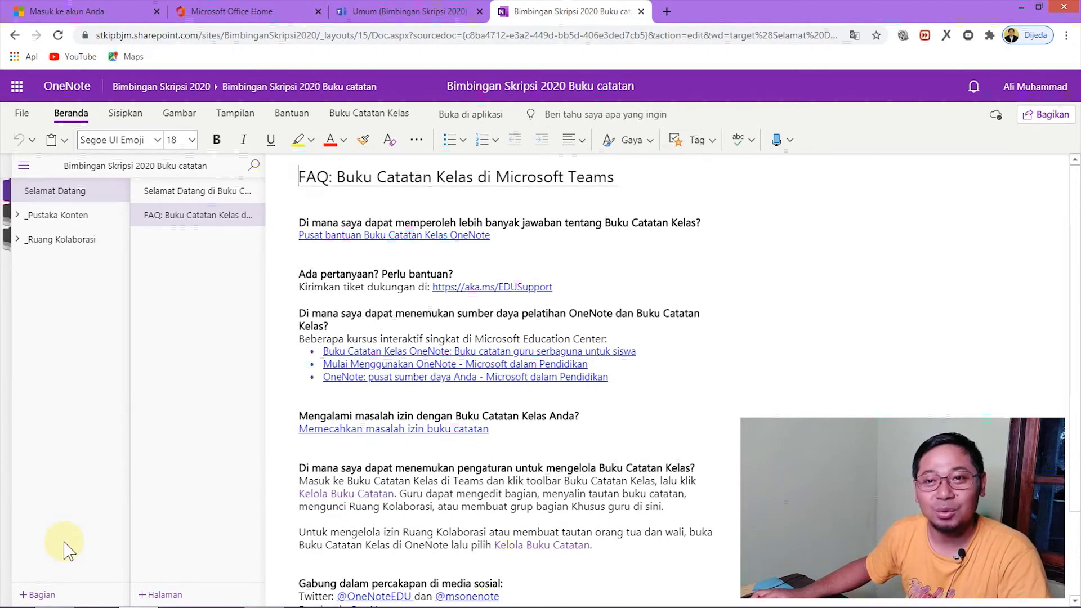
Add a notebook section named "Logbook" plus the first student's name and open its untitled page.
left_click(34, 594)
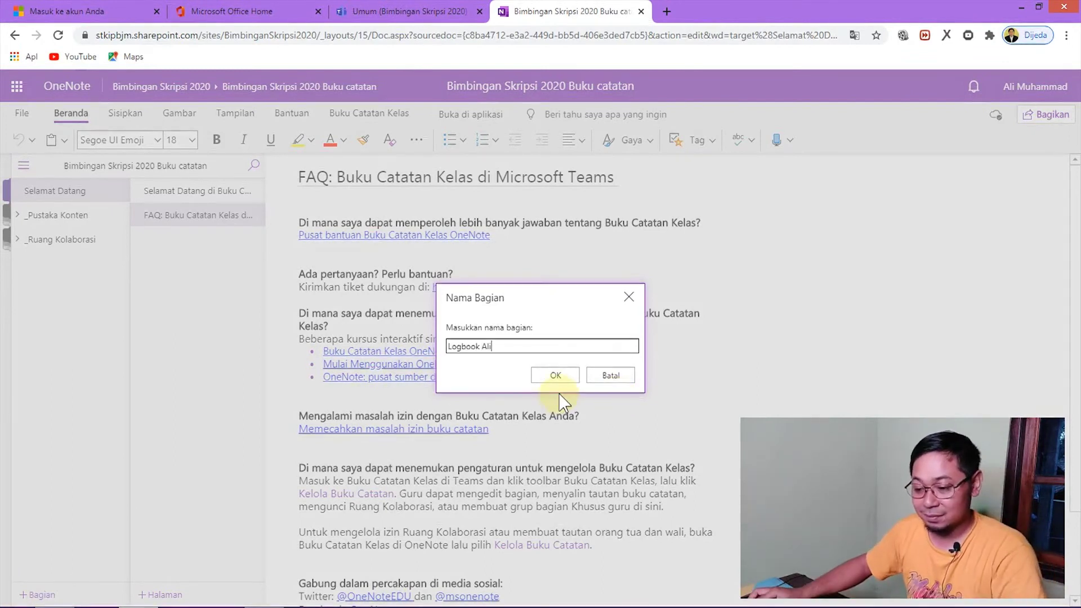
left_click(565, 378)
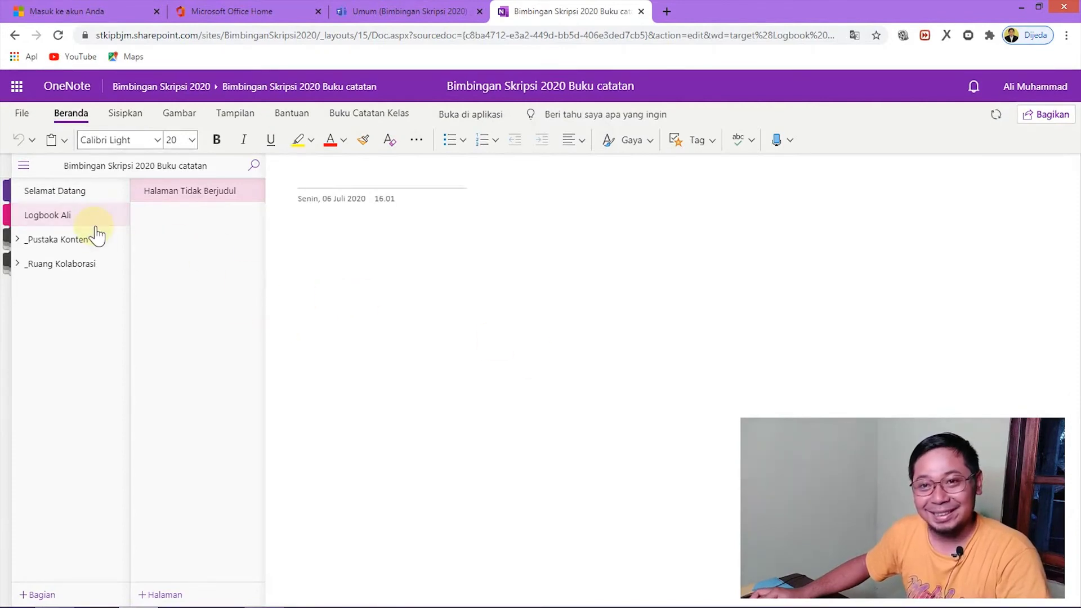
left_click(222, 194)
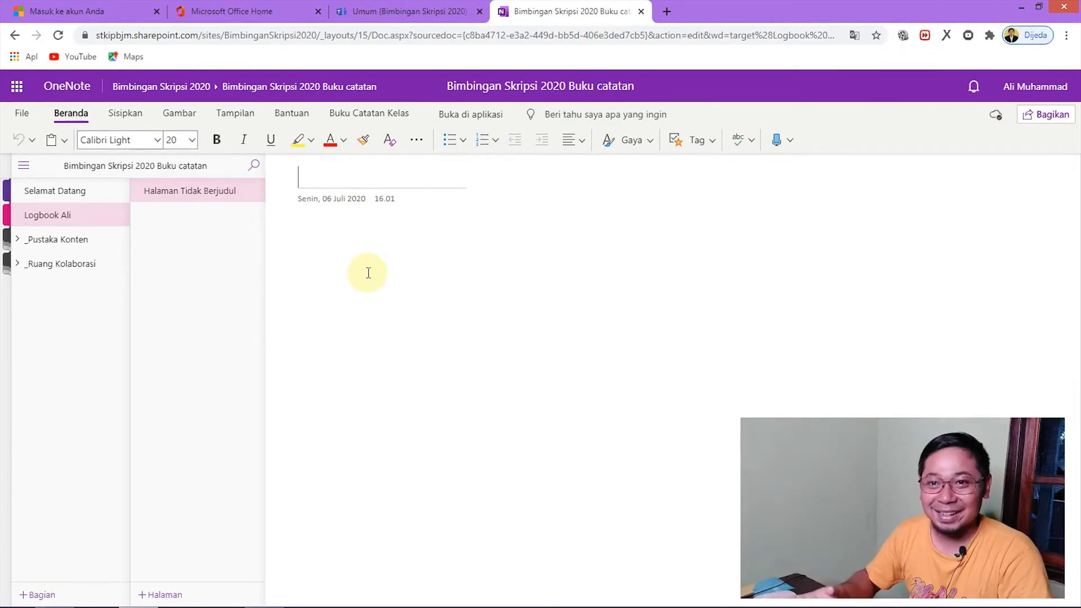
Title the page "Menggali Data" and write the note "Pergi ke kominfo untuk meminta data" on it.
type("Mengga")
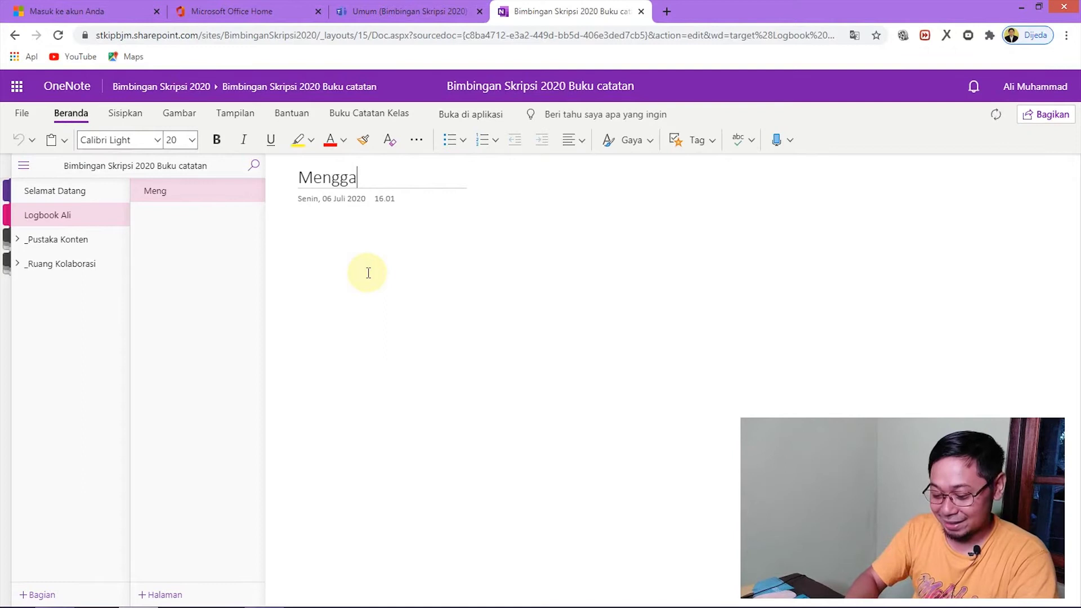
type("li Data")
key("Return")
type("Pergi ke kominfo")
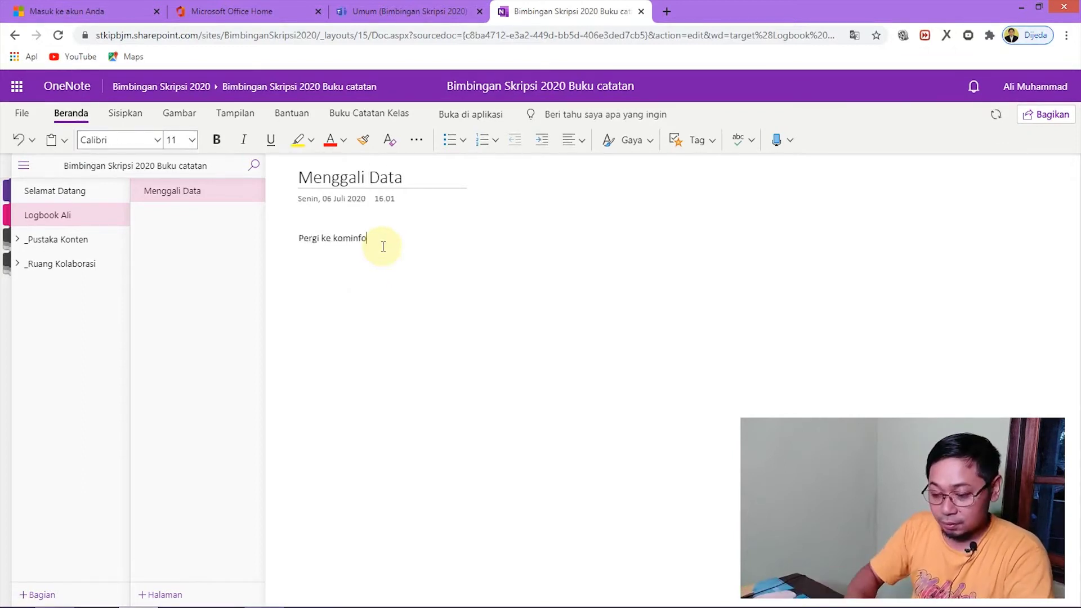
type(" untuk m")
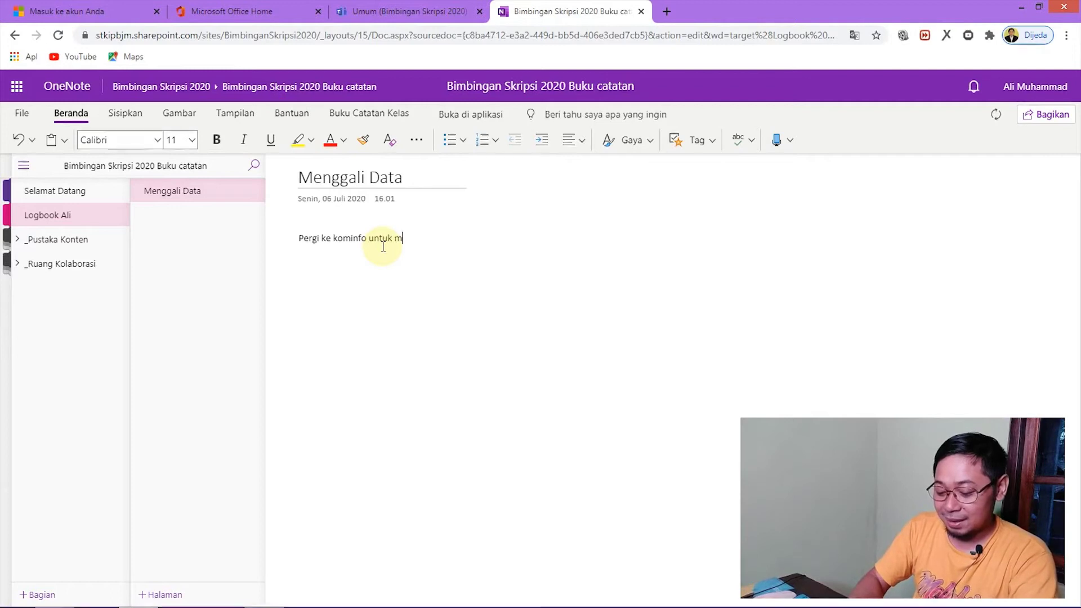
type("eminta data")
left_click(357, 320)
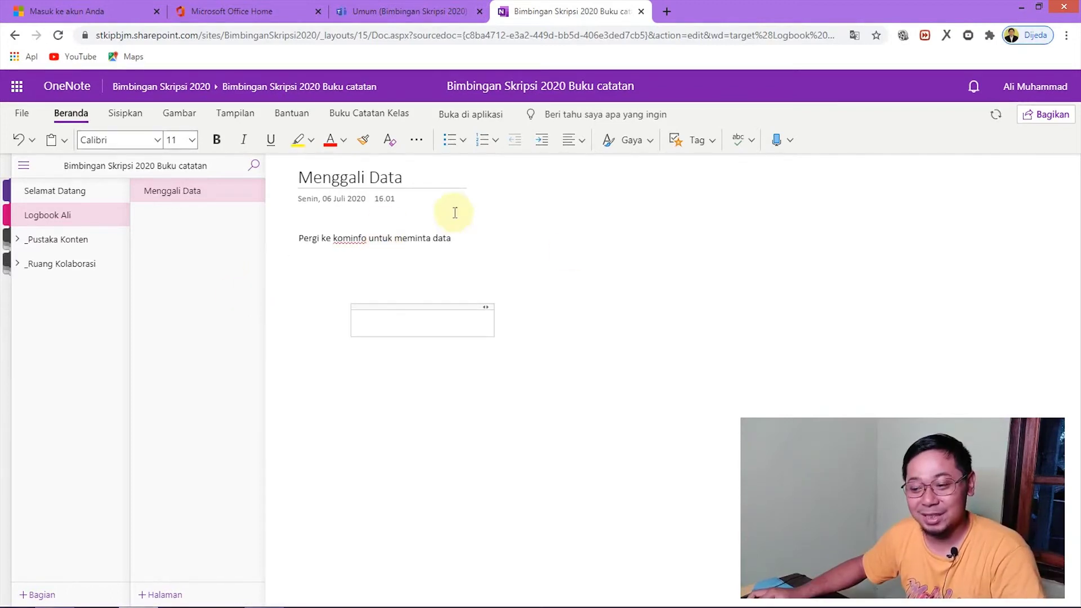
left_click(608, 259)
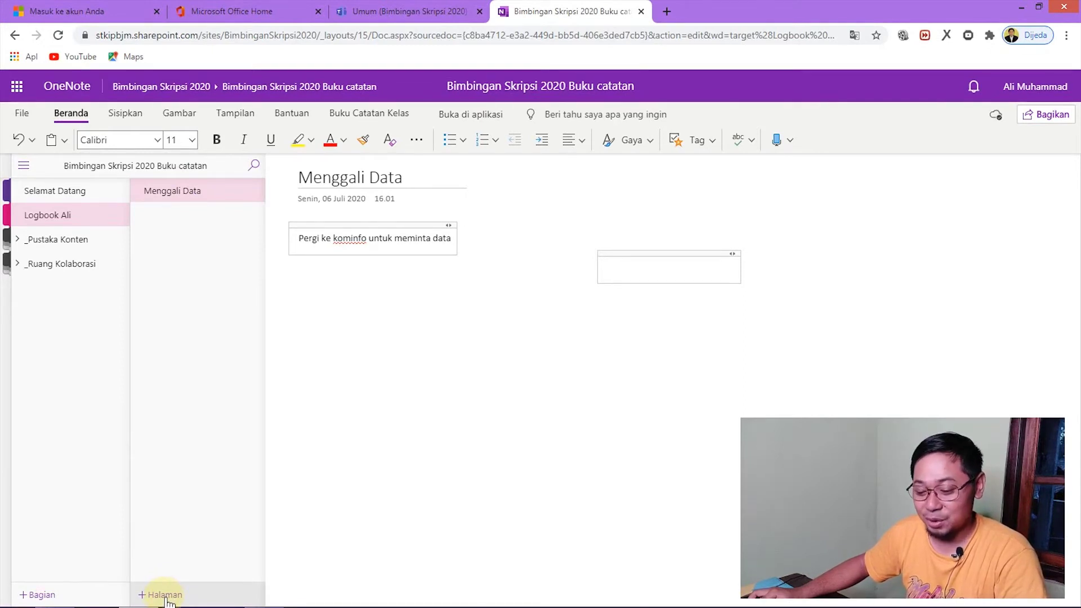
Add a second page titled "Memproses Data" to the first student's logbook section.
left_click(164, 597)
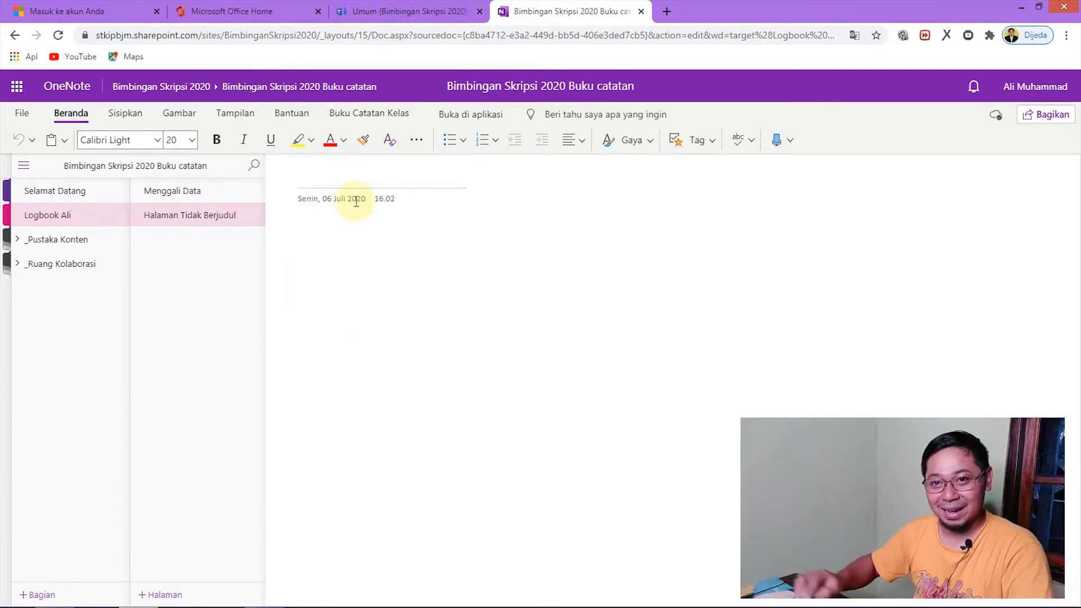
type("Memproses Data")
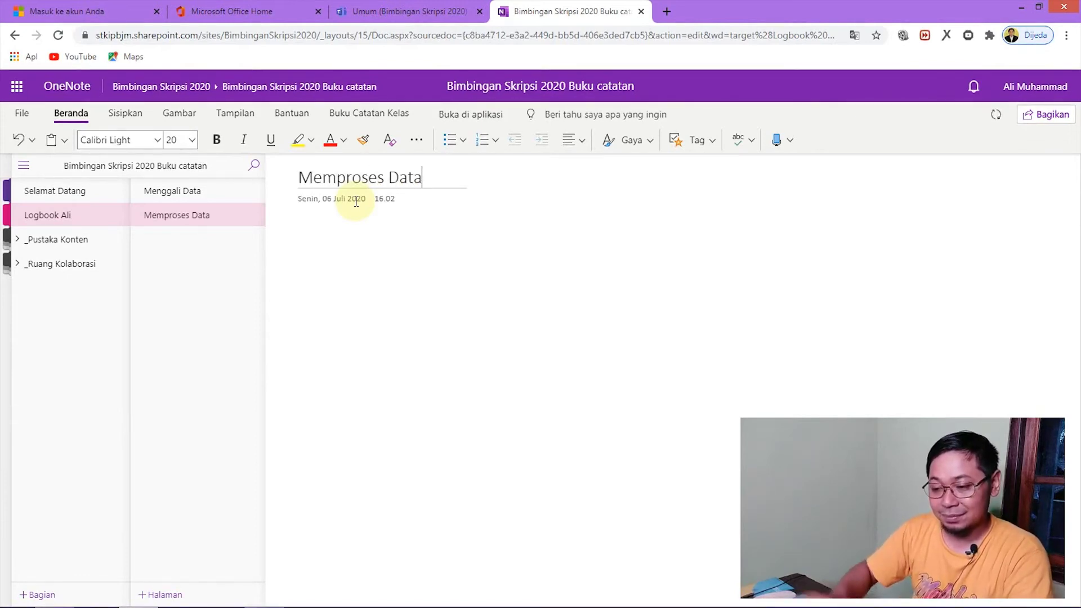
left_click(408, 513)
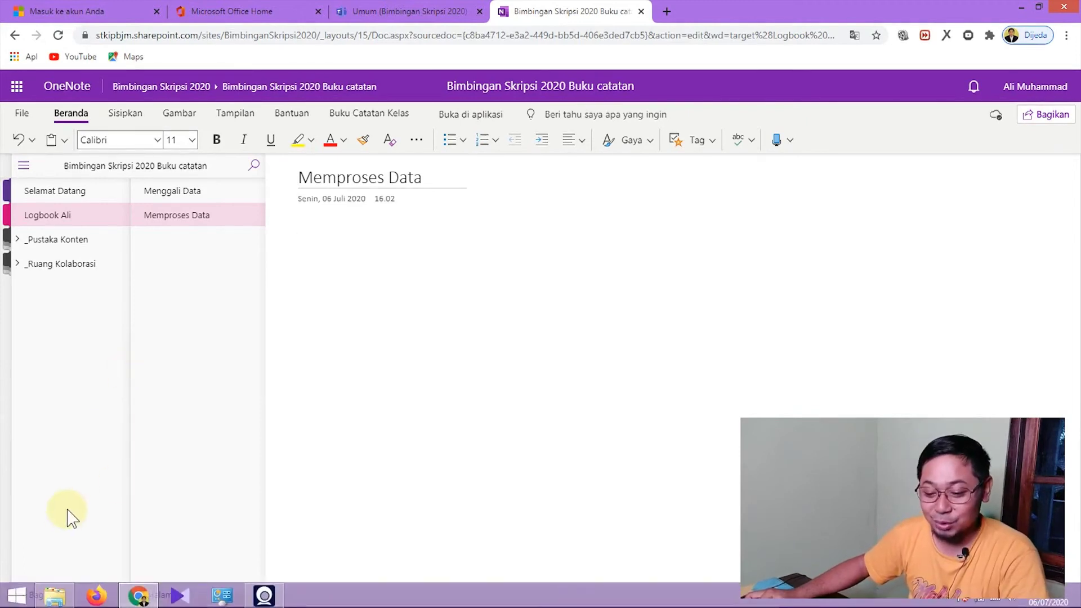
Add another notebook section named "Logbook" plus the second student's name and open it.
left_click(41, 595)
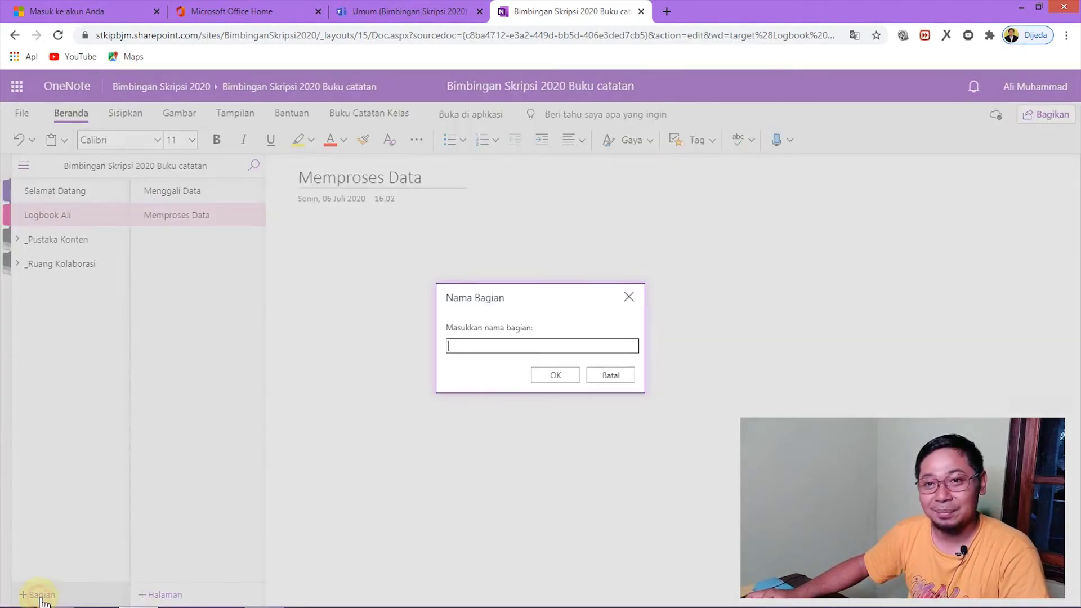
type("Lob")
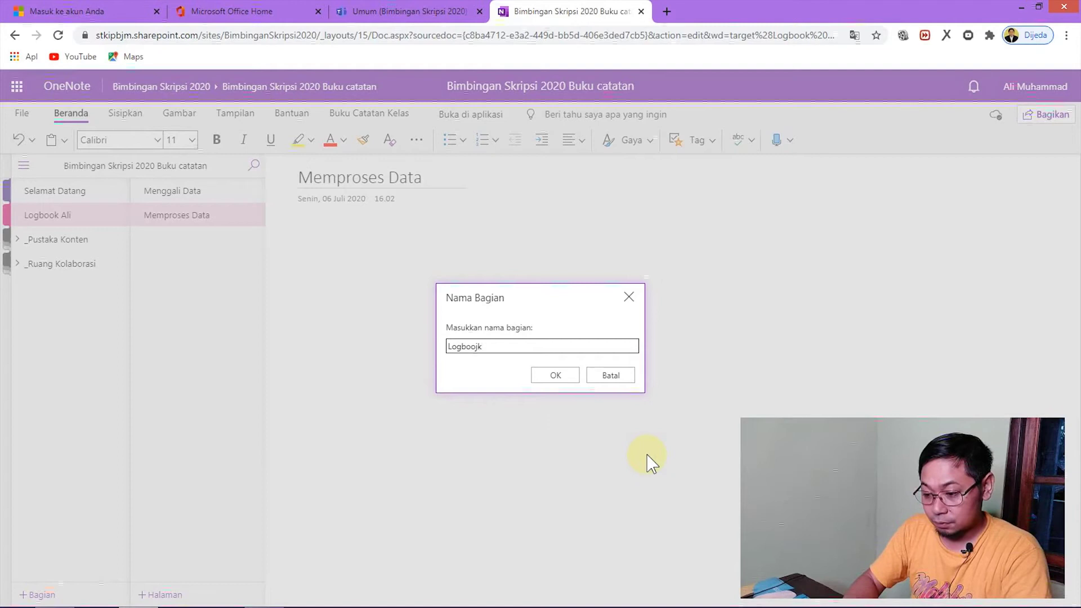
type("book Budi")
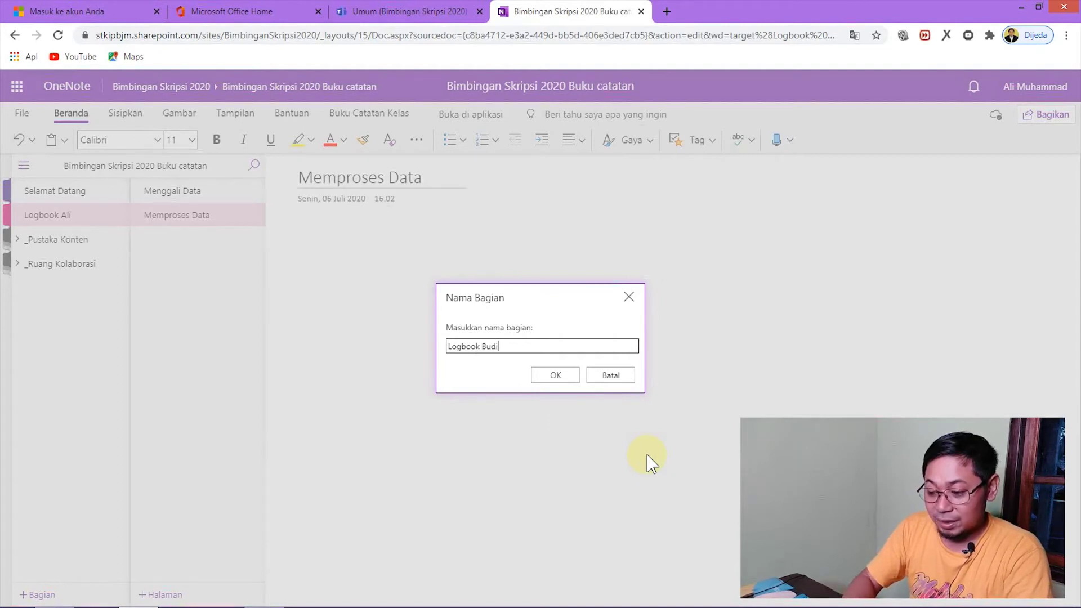
left_click(555, 376)
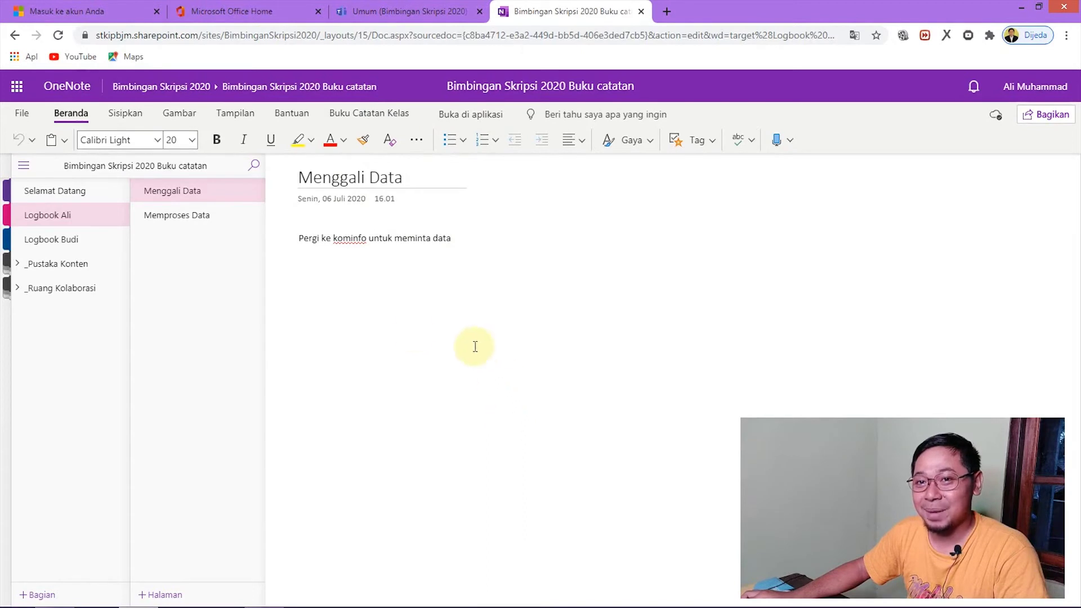
left_click(68, 239)
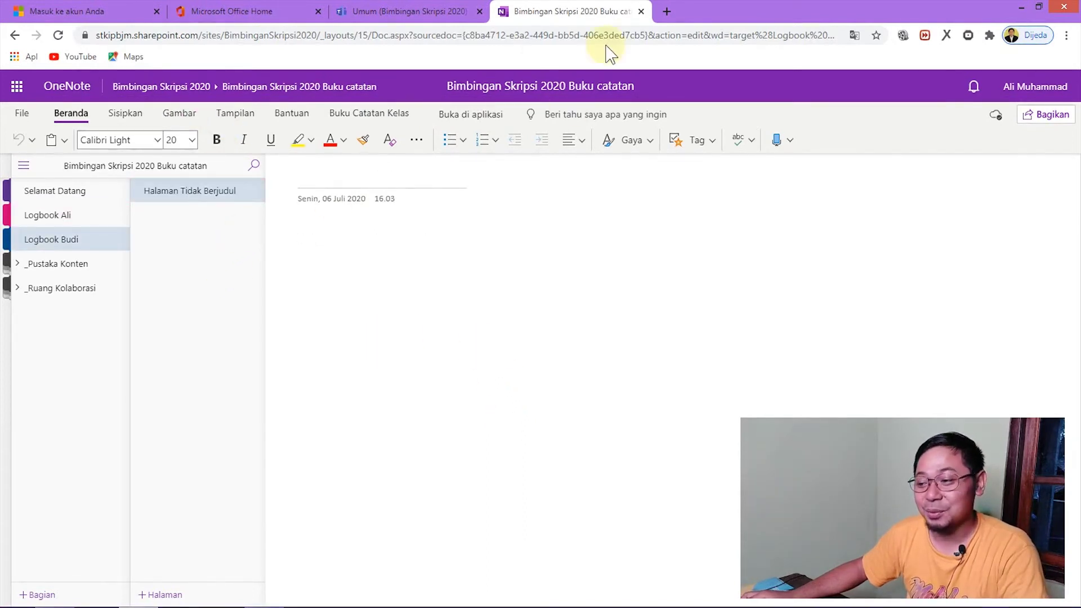
Close the notebook and create a new form for a quiz in the Umum channel's assignments.
left_click(641, 12)
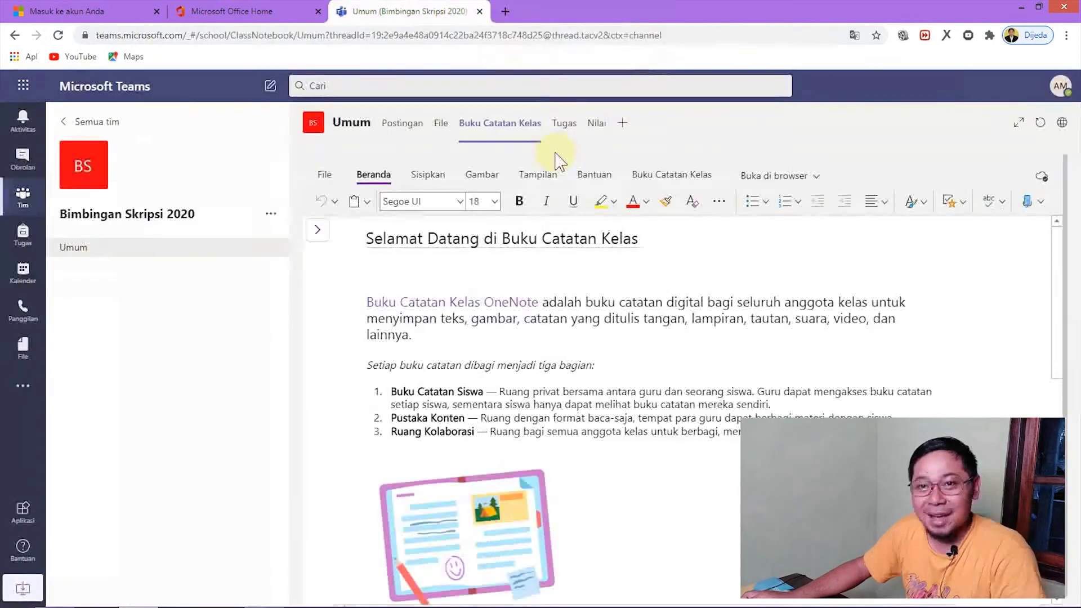
left_click(563, 125)
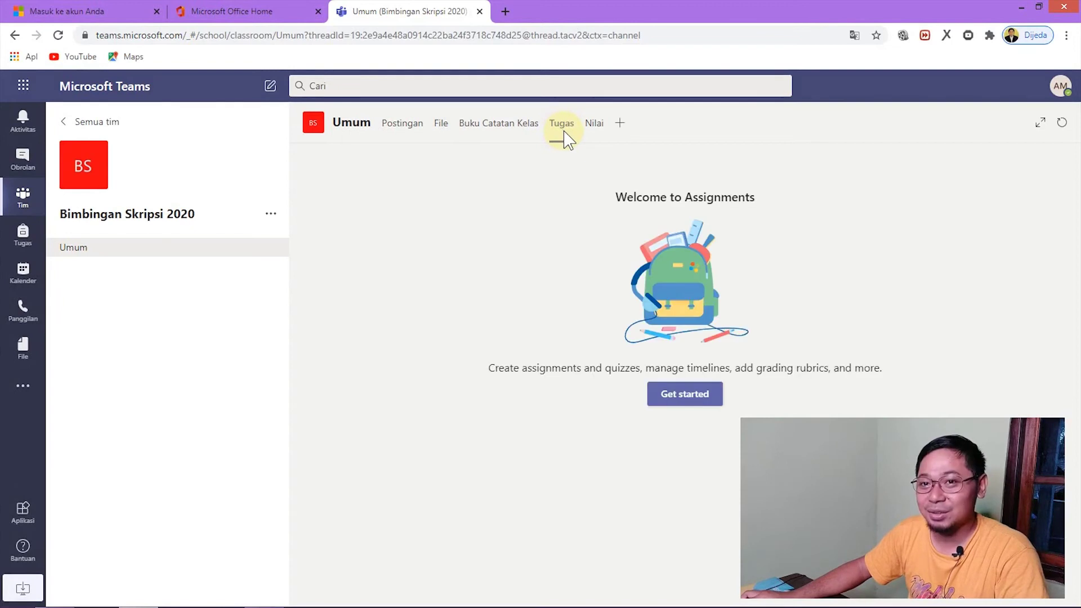
left_click(366, 424)
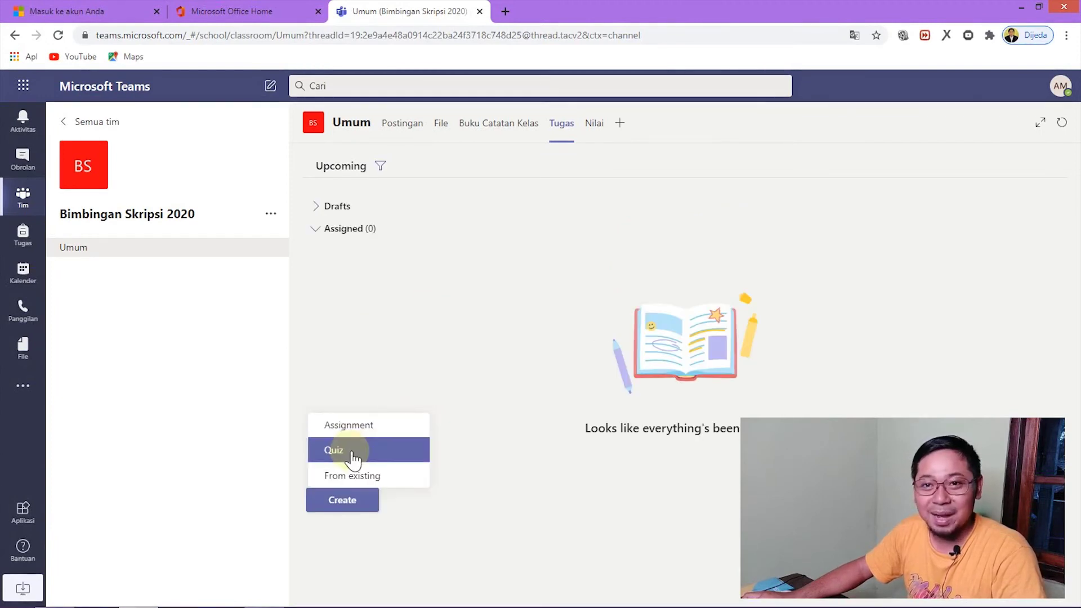
left_click(352, 457)
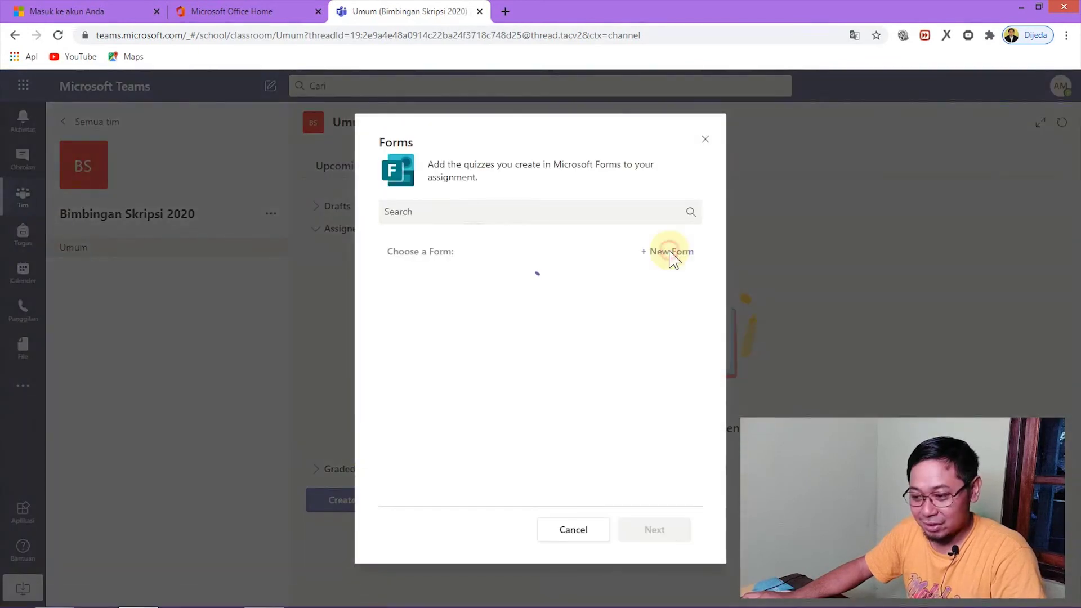
left_click(670, 256)
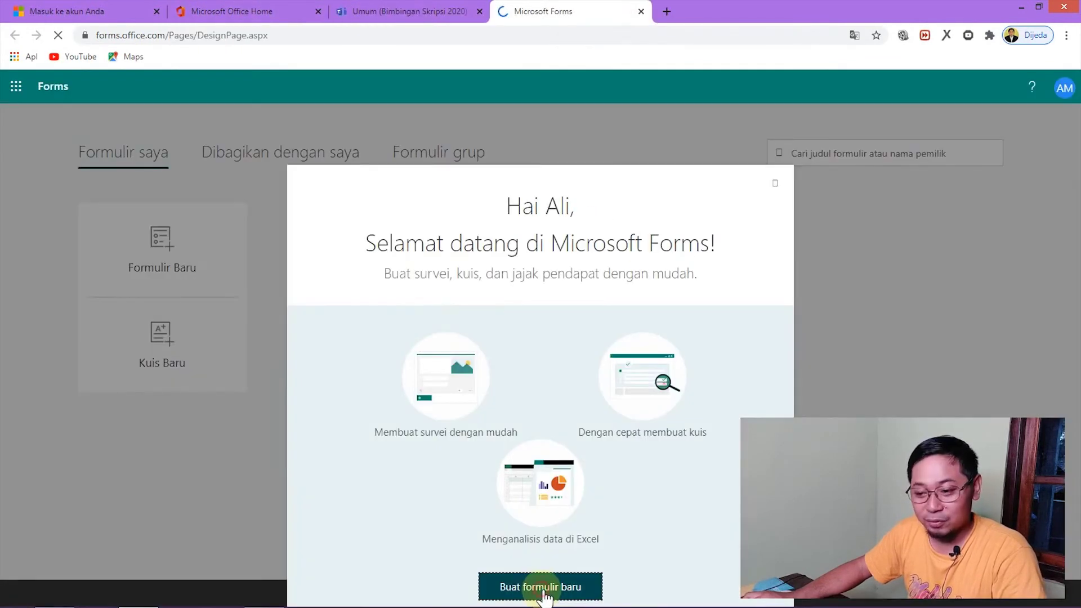
left_click(543, 590)
Add choice questions "1 + 1 =" with options 2, 1 and tidak tahu, and "2 + 2 =" with options 4 and 14.
left_click(332, 336)
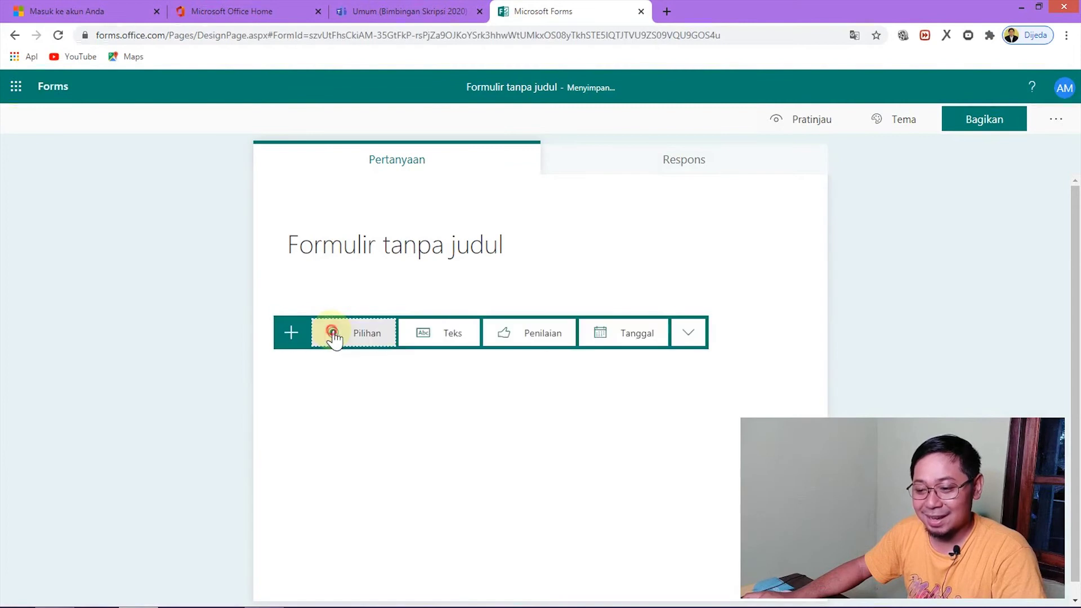
left_click(333, 336)
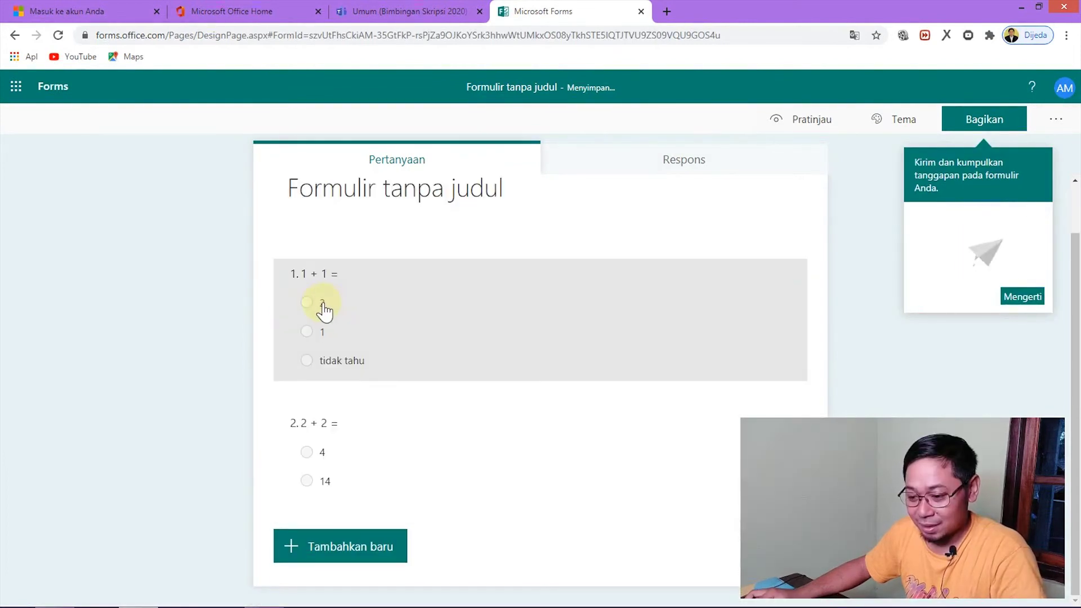
Try the multiple-answers and required settings on the "1 + 1 =" question.
left_click(455, 337)
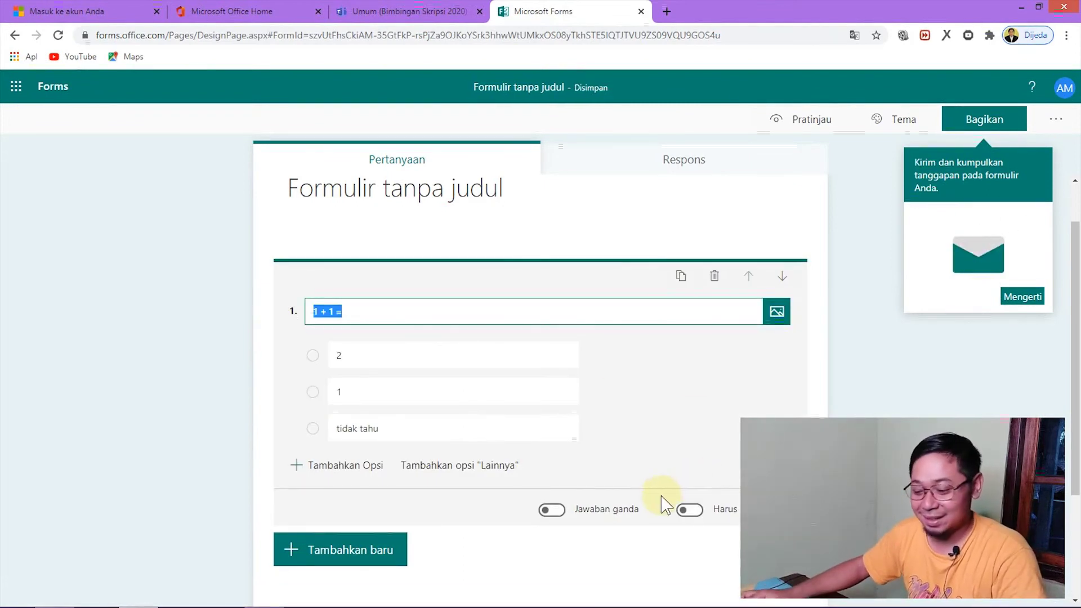
left_click(552, 509)
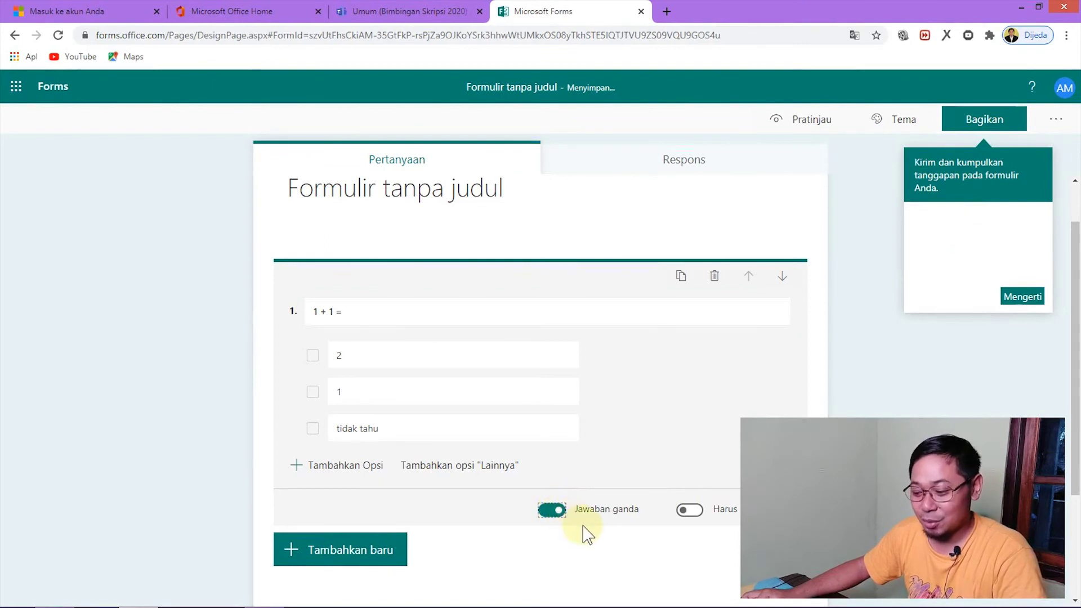
left_click(545, 511)
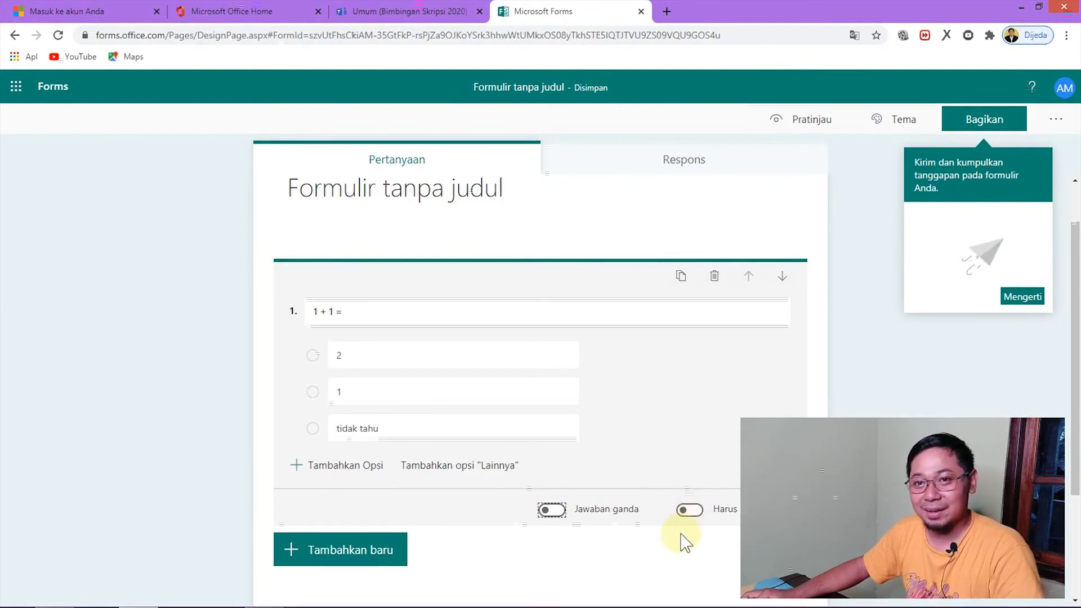
left_click(697, 515)
left_click(701, 513)
Change the answer choices of the "2 + 2 =" question to a drop-down list.
scroll(804, 363, "down", 3)
left_click(789, 353)
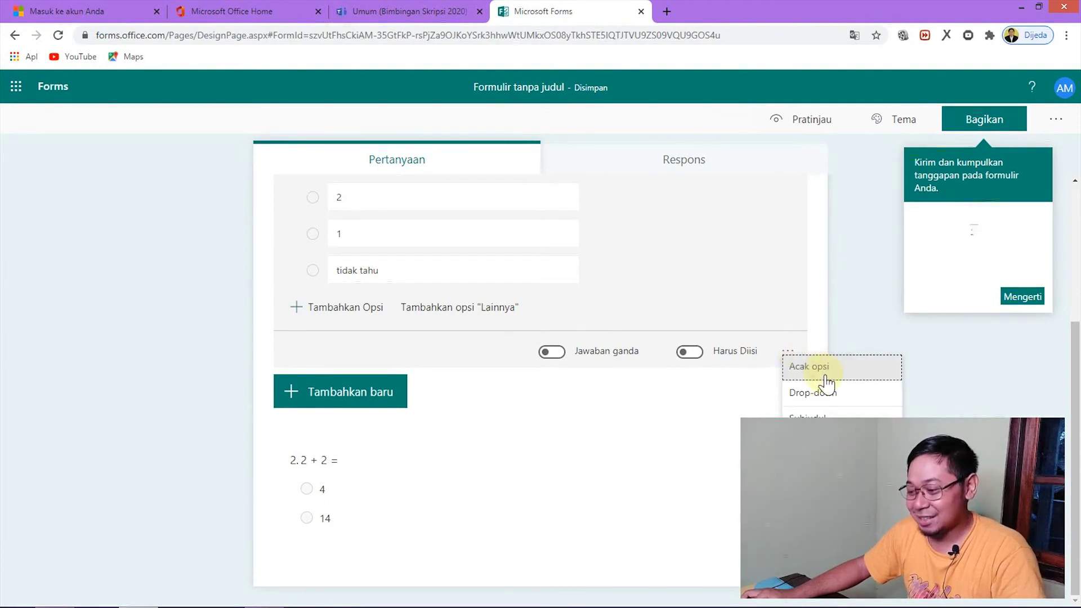
left_click(818, 406)
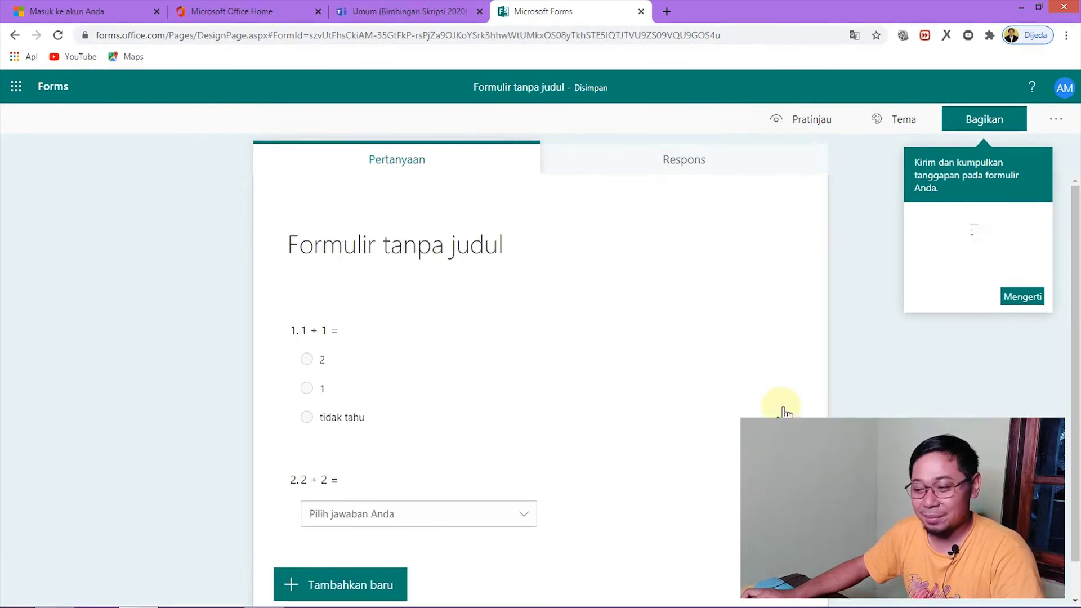
View the form's responses, title the form "Kuis Matematika" with the description "ini kuis harian", and close it.
left_click(700, 174)
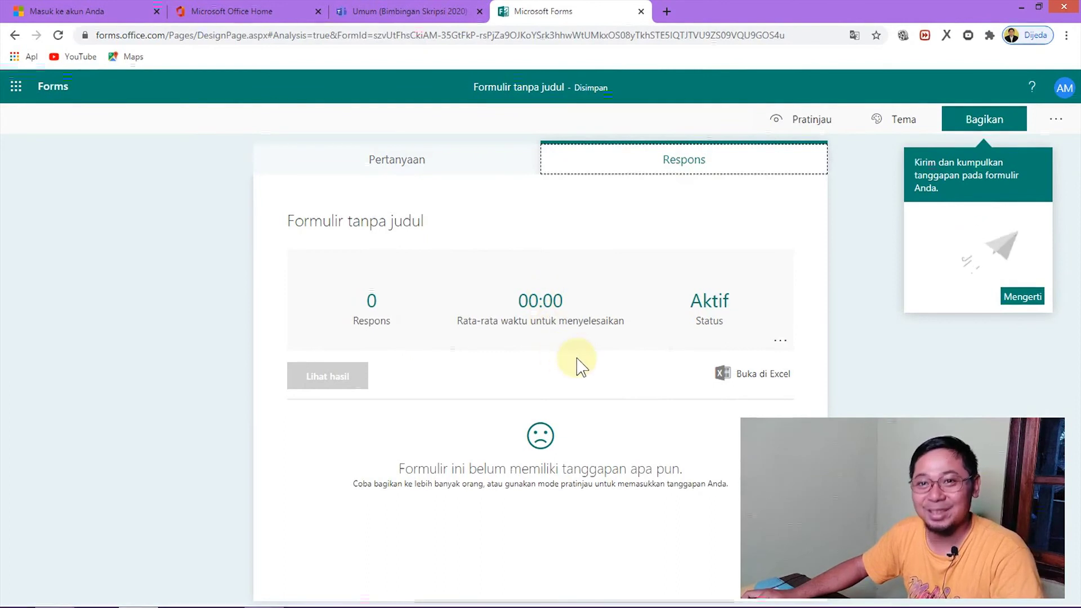
key("alt+Left")
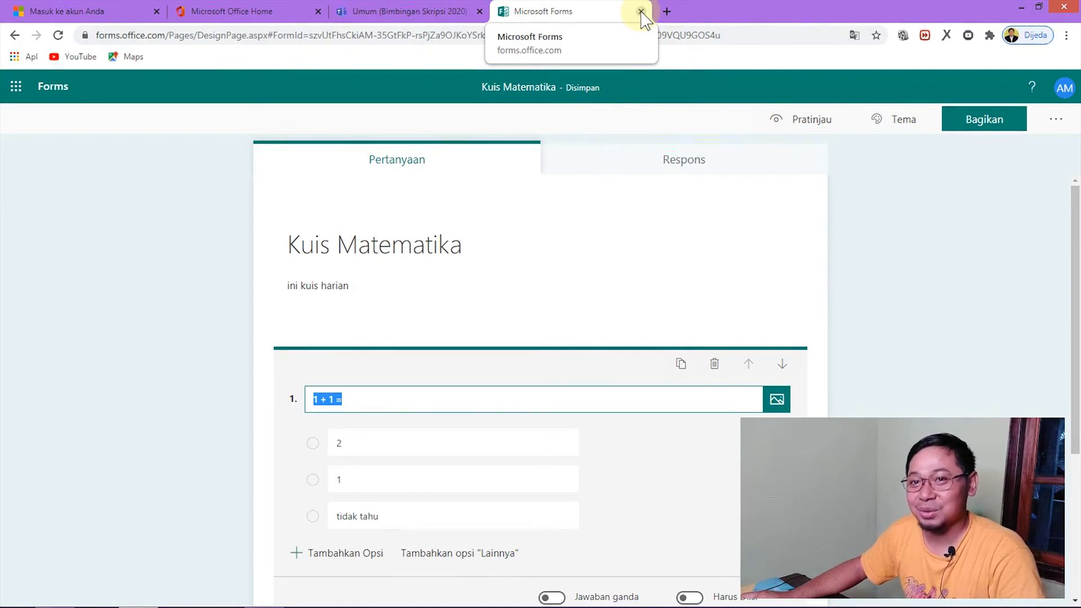
left_click(641, 11)
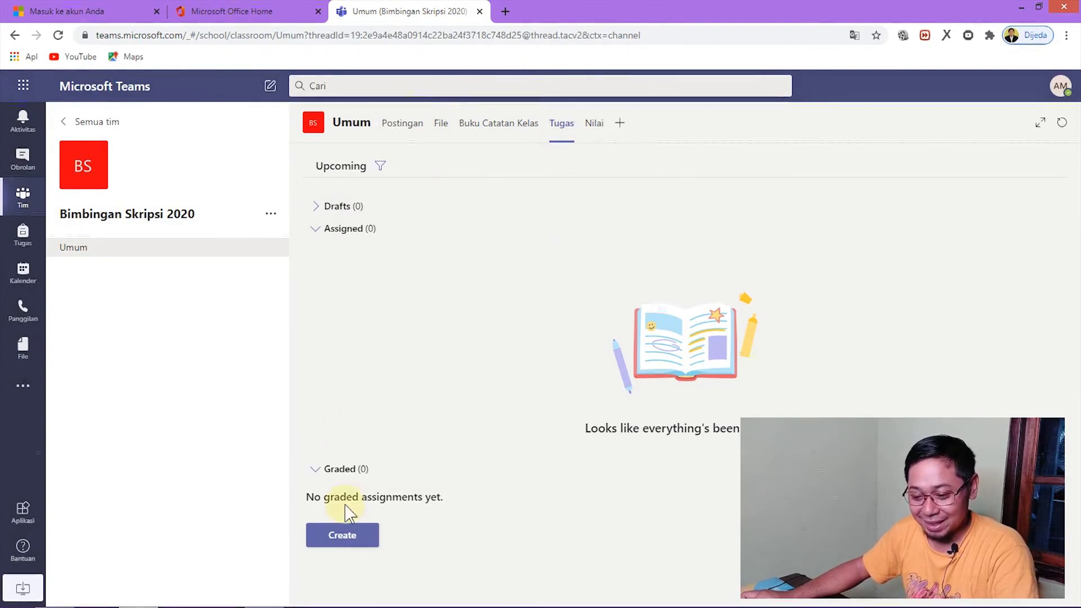
View the forms available for a new quiz assignment in the Umum channel, and cancel without choosing one.
left_click(351, 539)
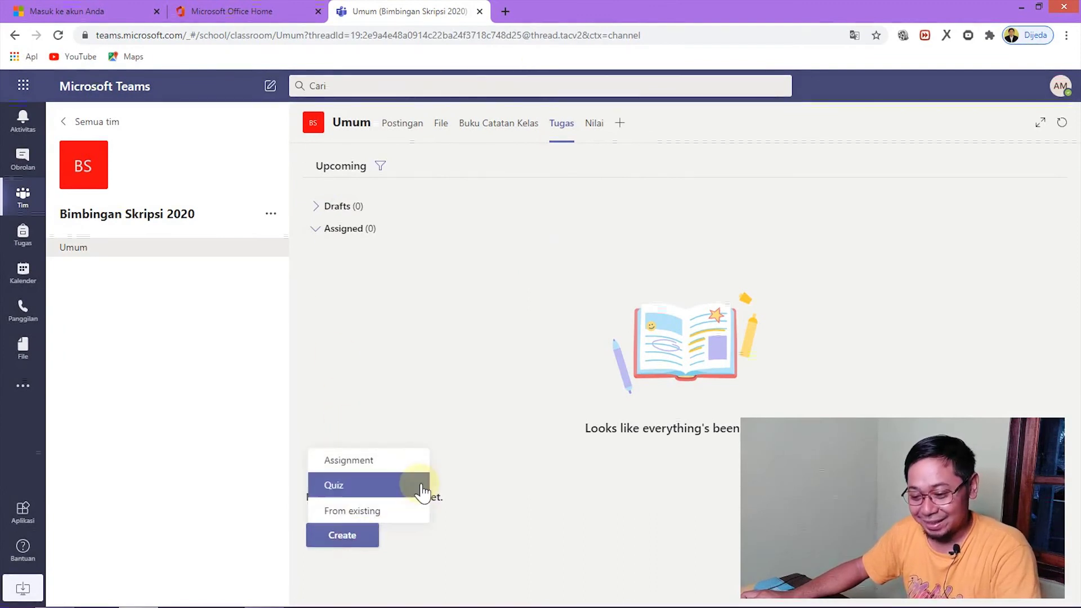
left_click(357, 486)
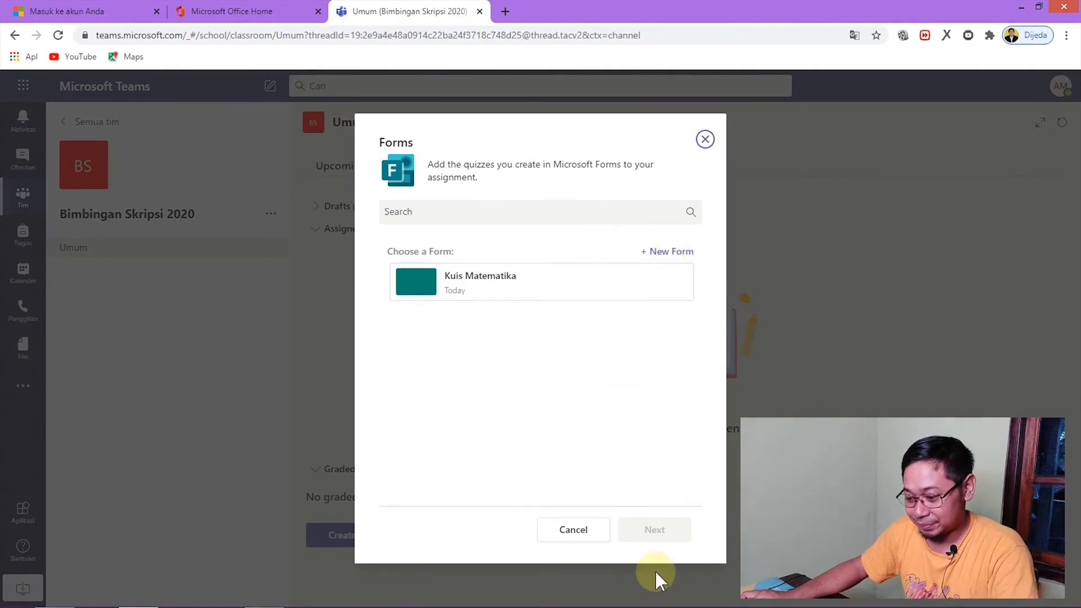
left_click(573, 533)
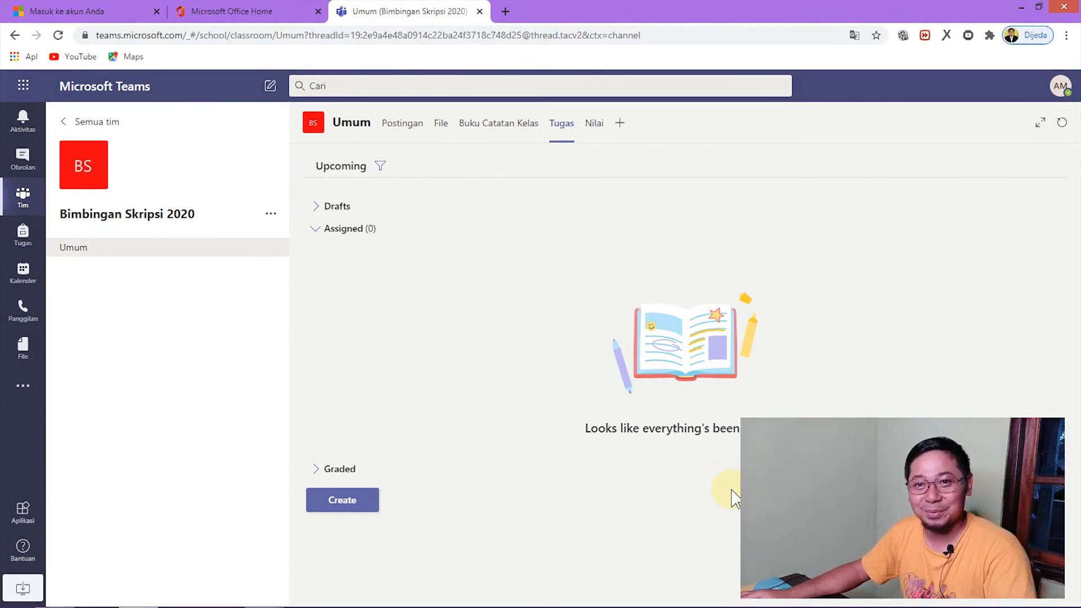
Generate a team code in the settings of the Bimbingan Skripsi 2020 team.
left_click(272, 218)
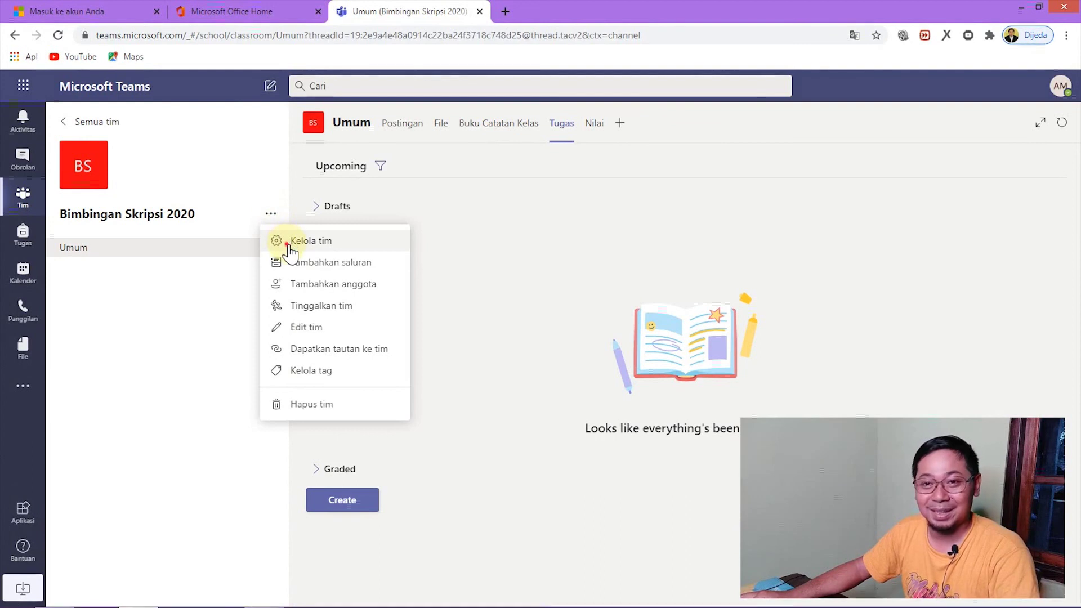
left_click(289, 248)
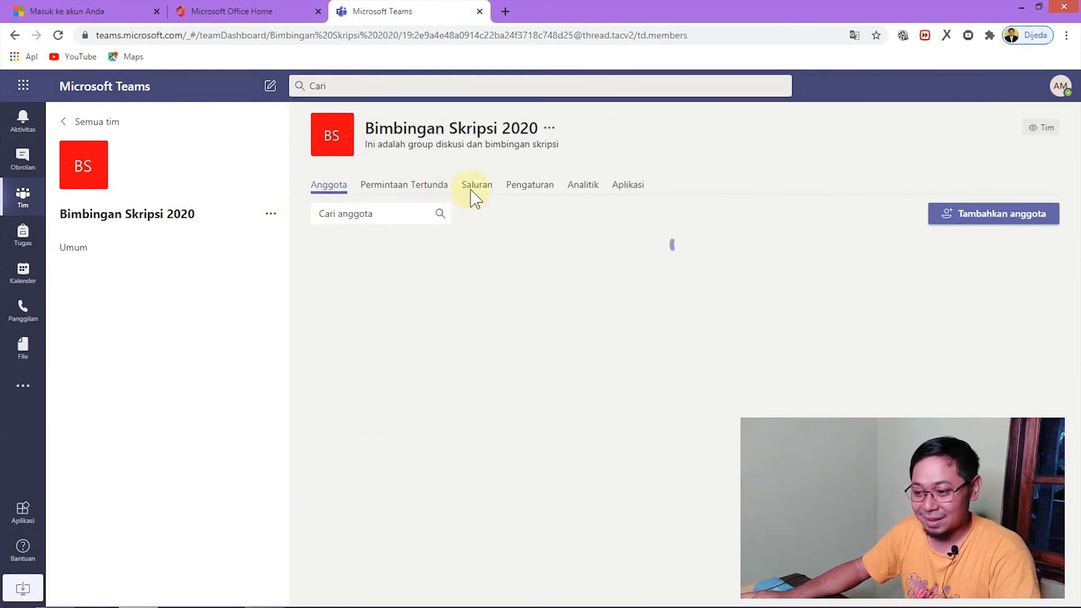
left_click(534, 191)
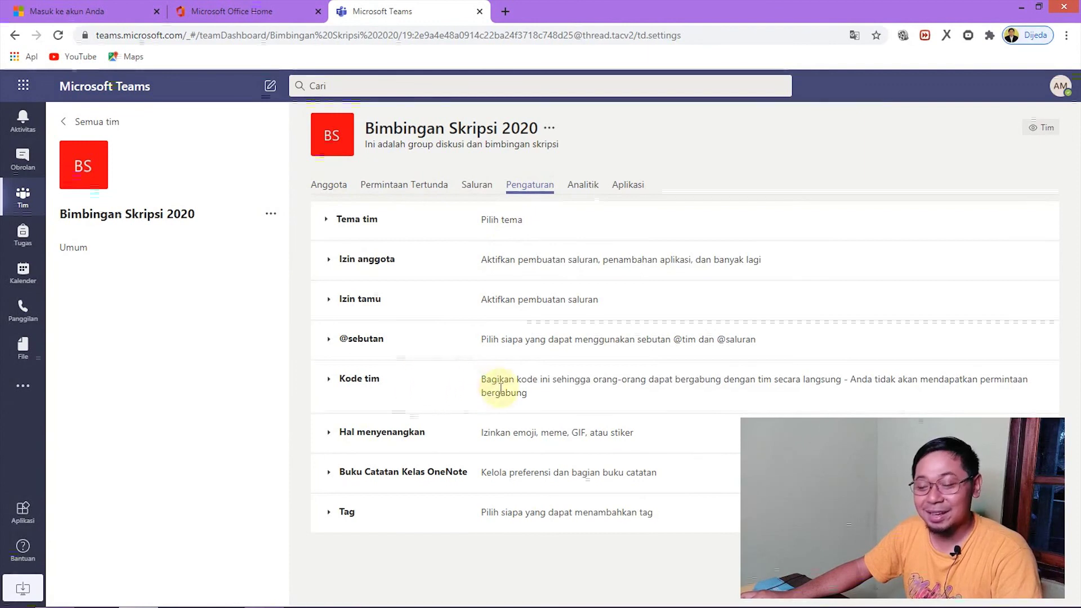
left_click(365, 376)
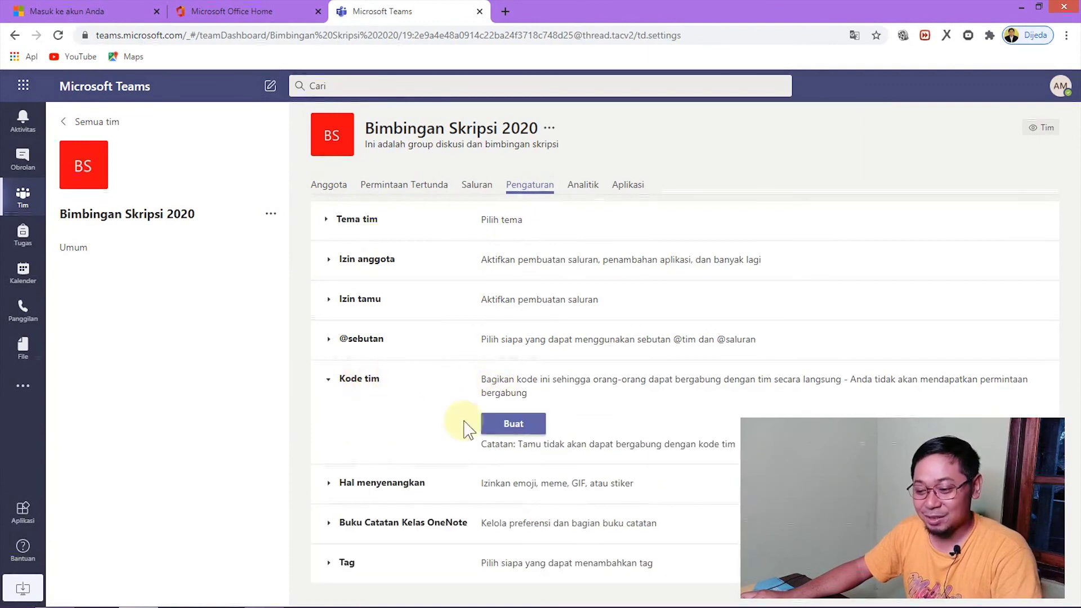
left_click(523, 424)
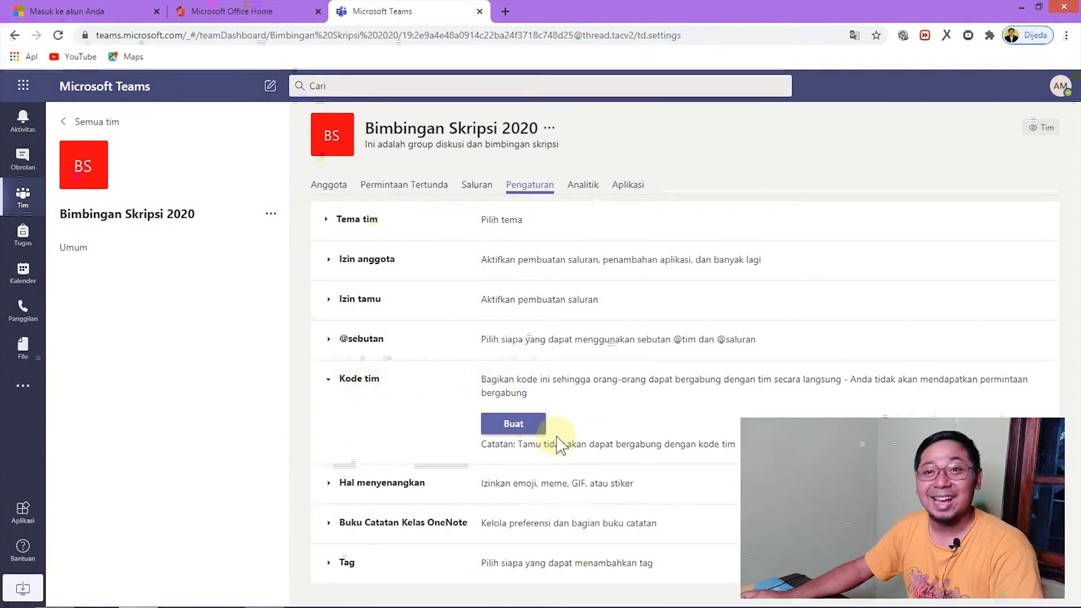